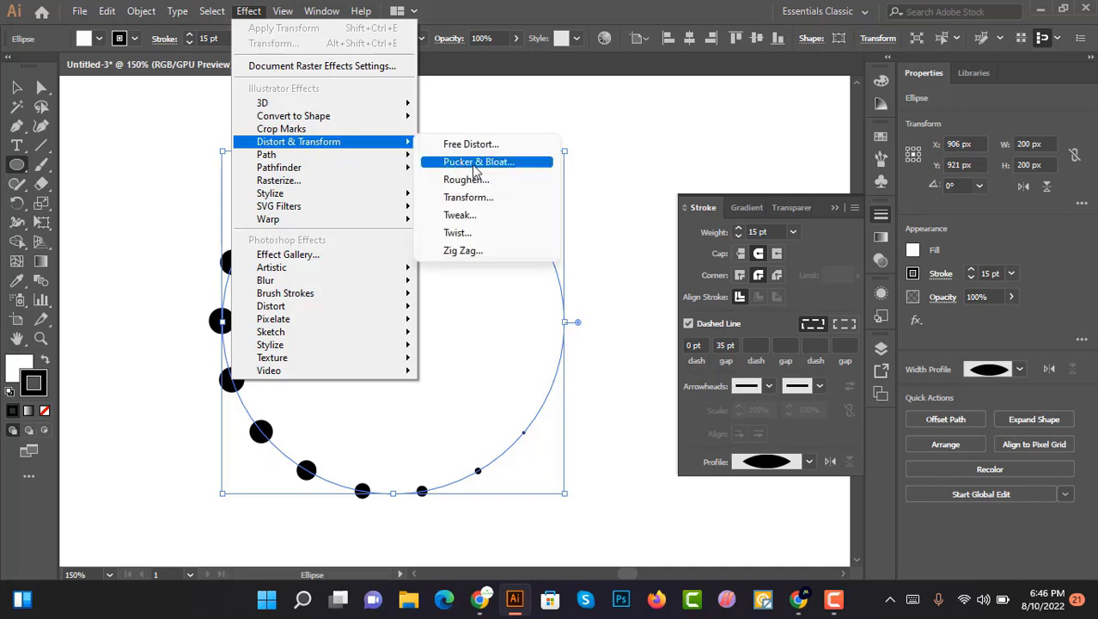
Start a Transform effect on the dotted circle with 20 copies scaled 112% horizontally and vertically, with preview on
left_click(481, 196)
left_click(857, 441)
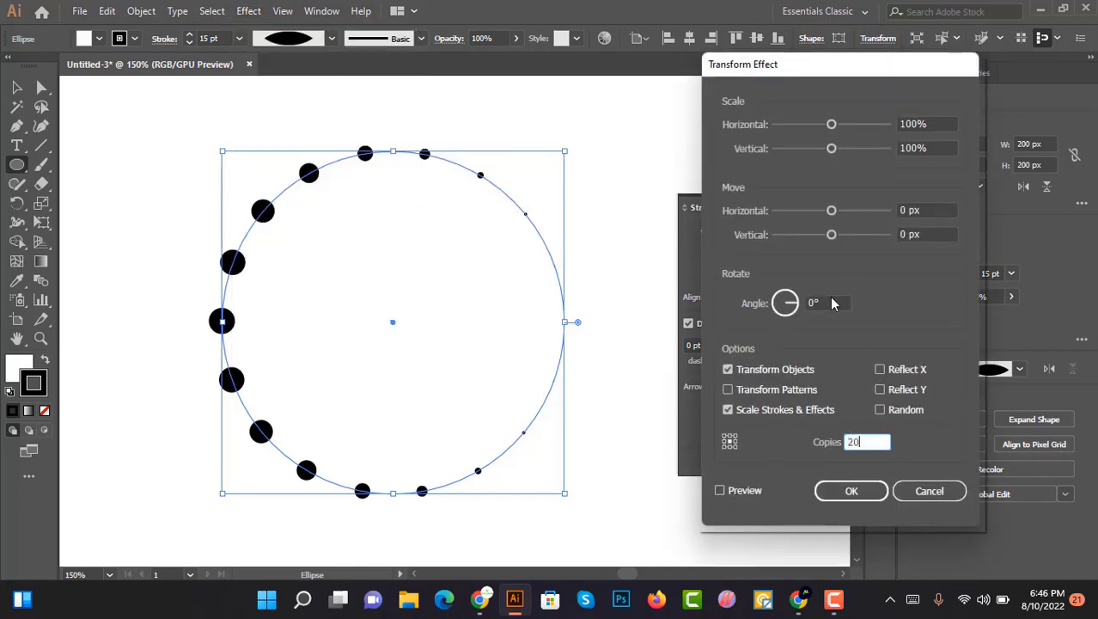
left_click(917, 123)
scroll(917, 122, "up", 13)
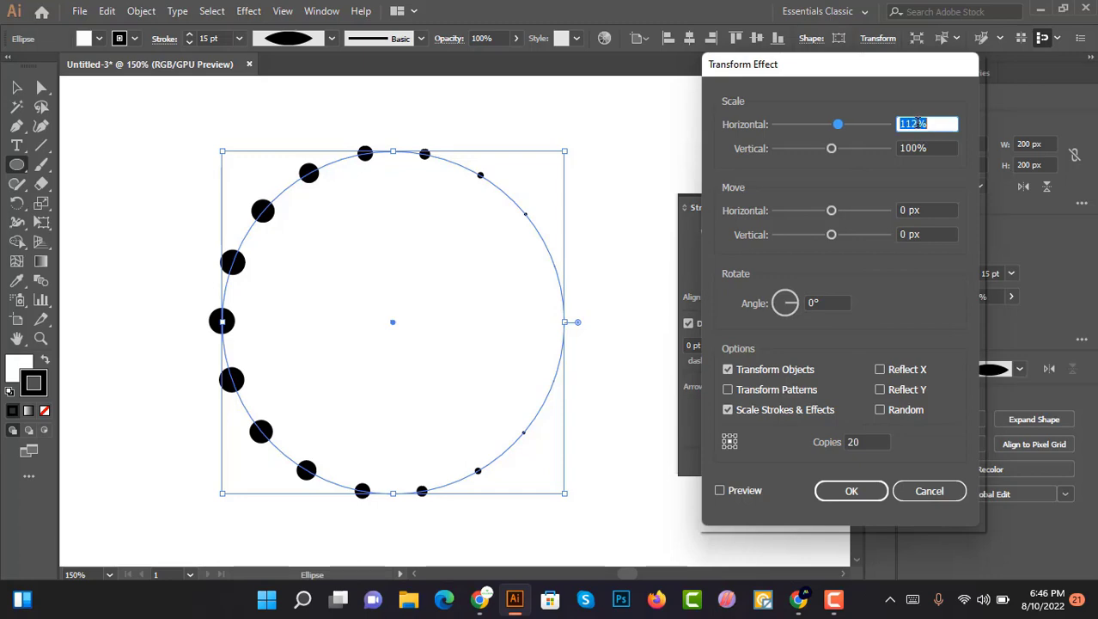
left_click(720, 490)
left_click(917, 148)
scroll(922, 147, "up", 6)
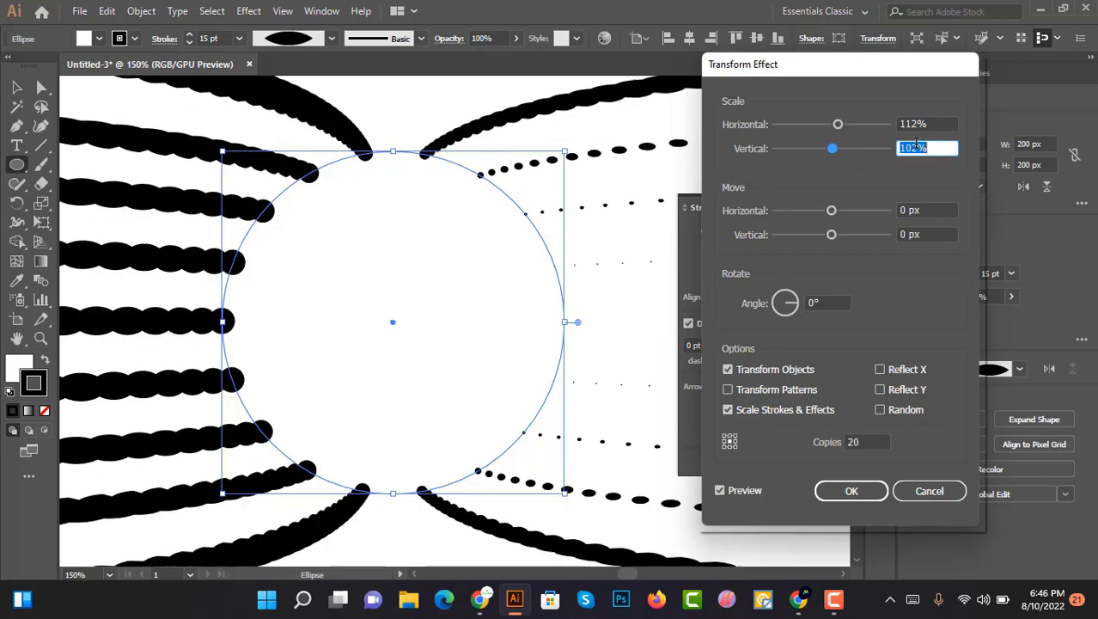
scroll(924, 147, "up", 6)
Set the Transform effect's rotation angle to -36° and apply the effect to the circle
left_click(824, 302)
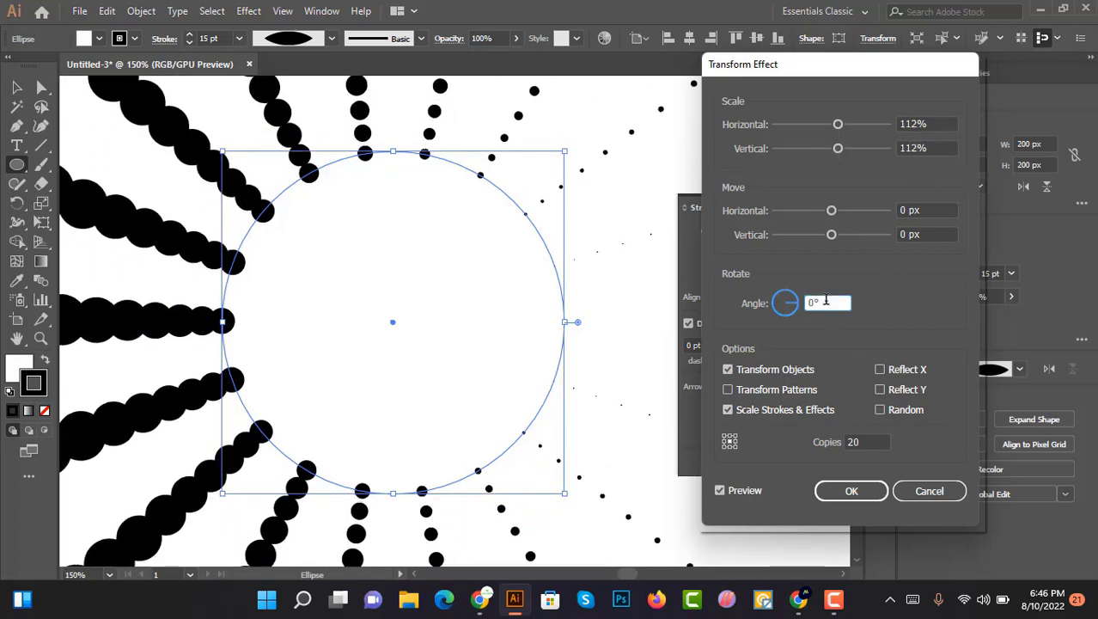
scroll(825, 301, "down", 11)
scroll(826, 300, "down", 20)
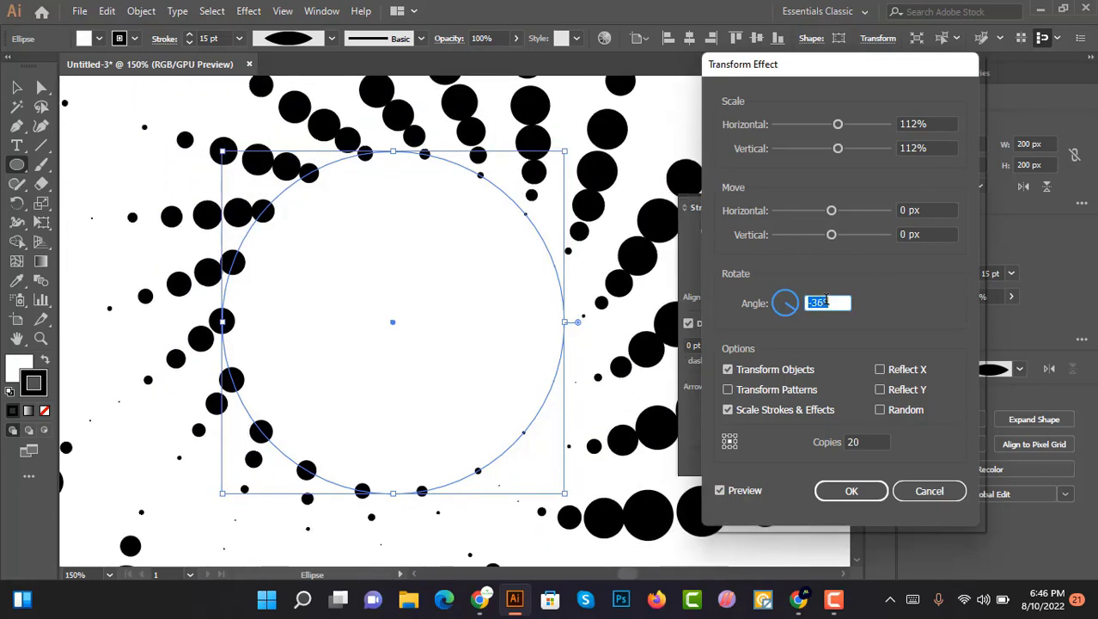
left_click(850, 490)
key("ctrl+0")
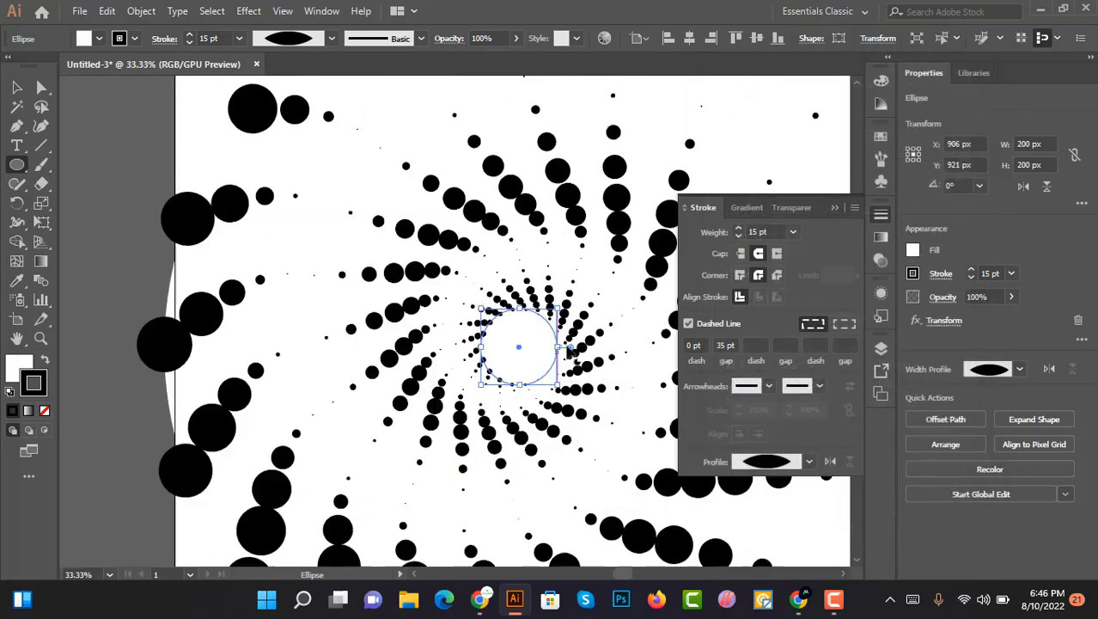
Remove the fill from the spiral's base circle
left_click(13, 89)
left_click(99, 38)
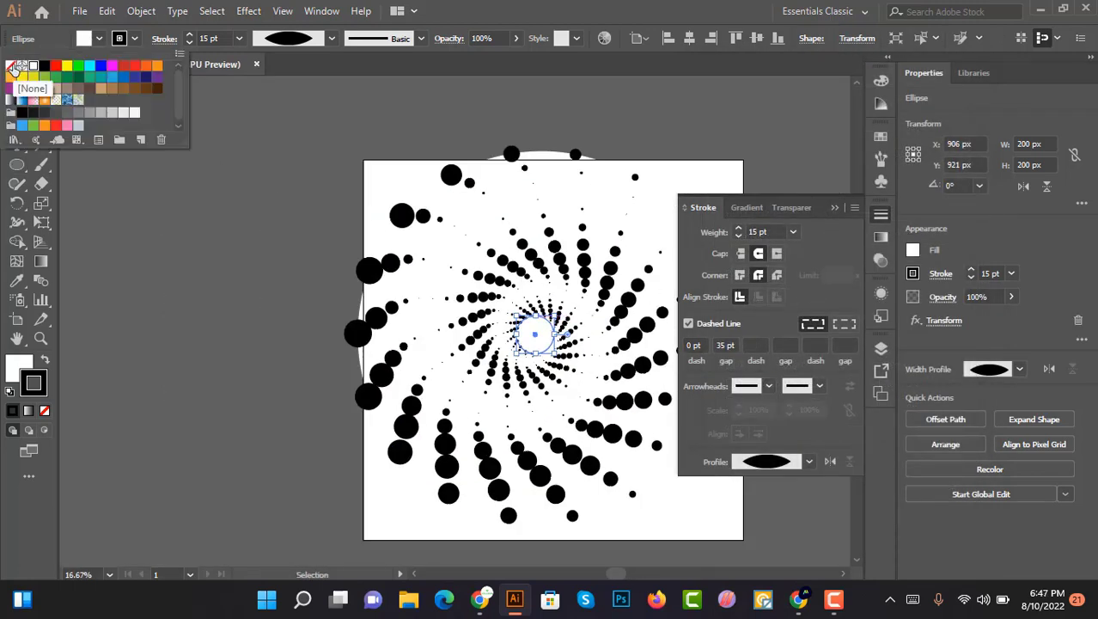
left_click(11, 66)
scroll(593, 276, "up", 2)
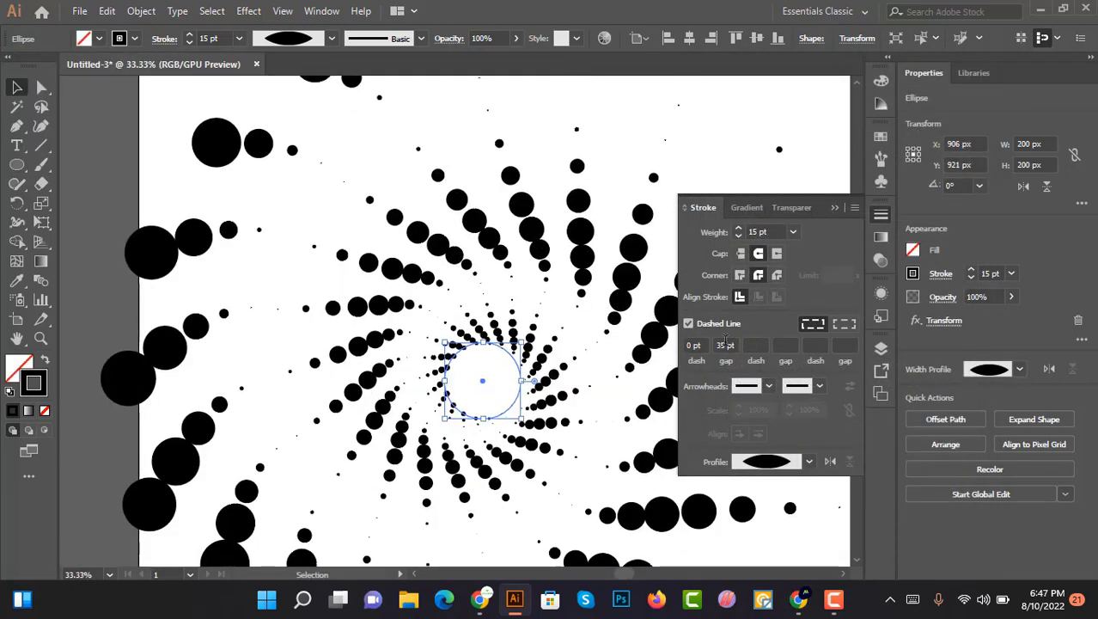
Reduce the spiral circle's stroke weight to 12 pt
left_click(763, 233)
scroll(763, 232, "down", 4)
scroll(763, 232, "up", 1)
scroll(636, 323, "down", 2)
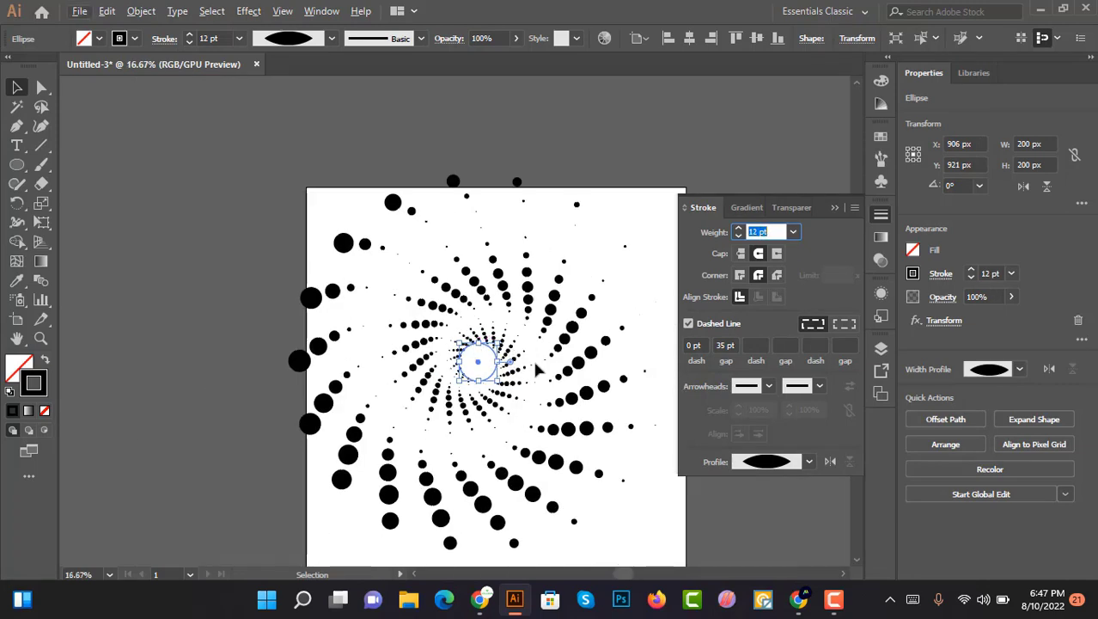
Adjust the gap of the circle's dashed stroke to 36 pt
scroll(636, 323, "up", 1)
left_click(726, 344)
scroll(726, 343, "up", 3)
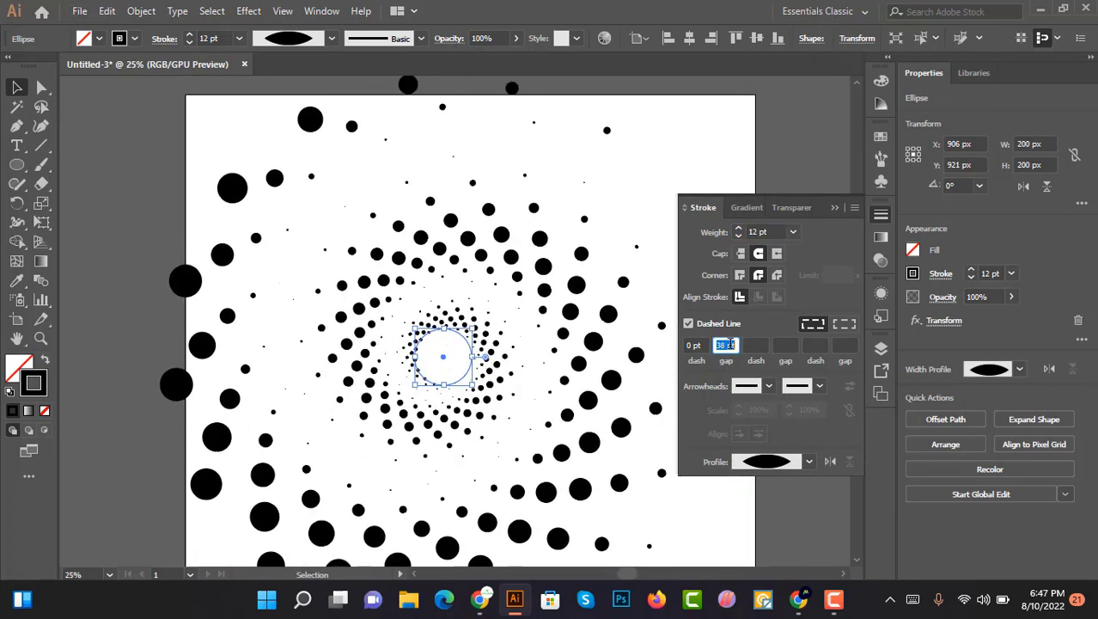
scroll(727, 345, "down", 2)
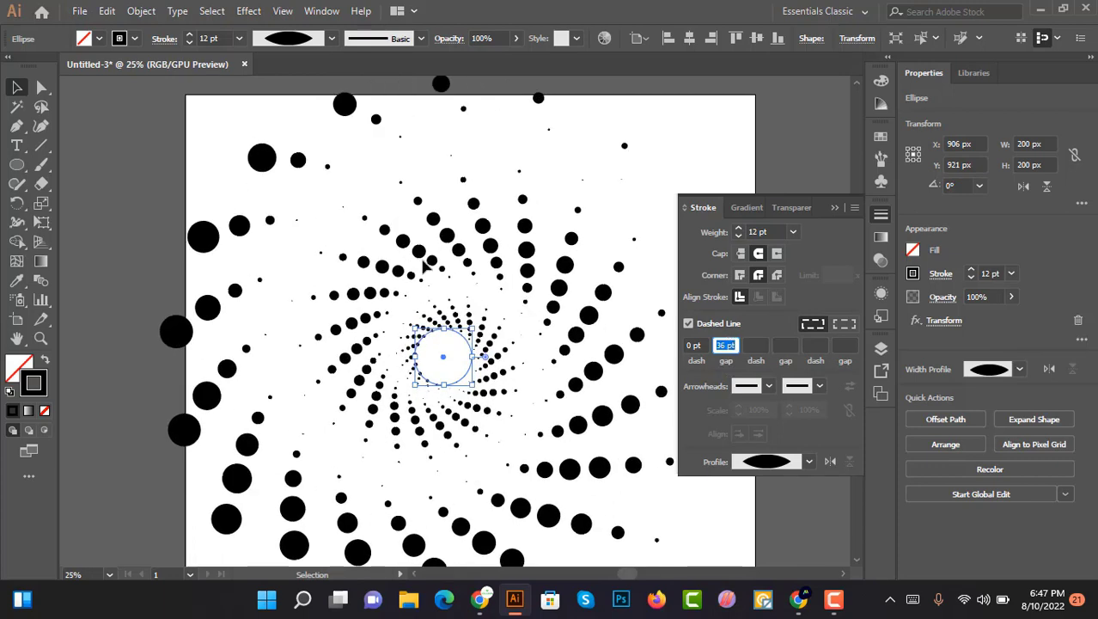
Scale the base circle down proportionally to 125 px so the spiral fits the artboard
scroll(490, 318, "down", 2)
scroll(515, 302, "up", 2)
left_click_drag(445, 345, 435, 355)
scroll(513, 314, "down", 2)
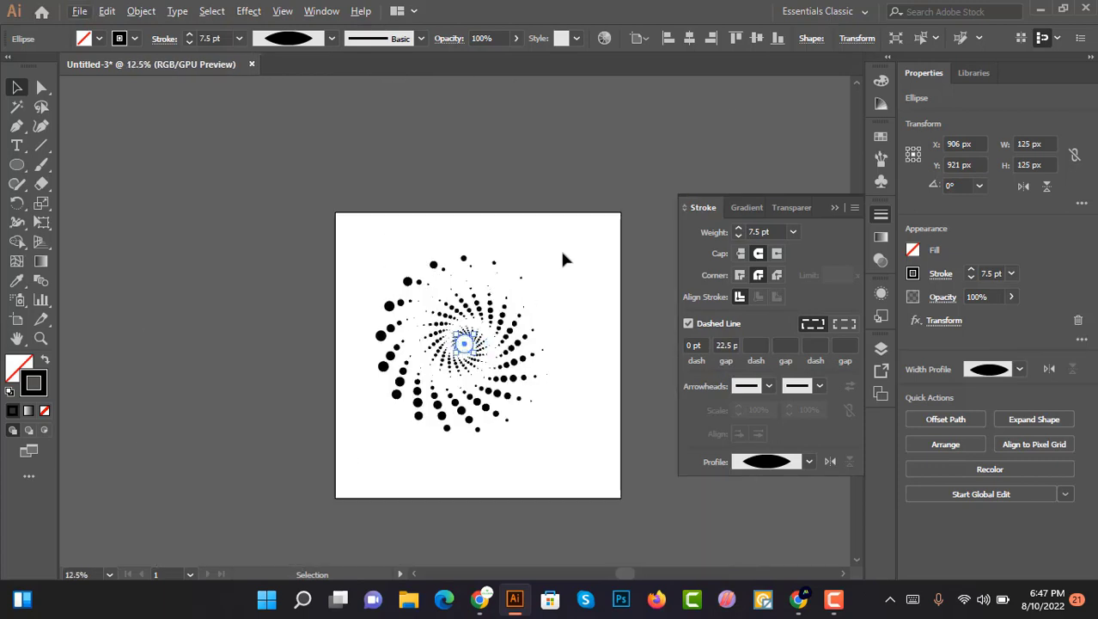
scroll(524, 334, "up", 1)
scroll(526, 327, "down", 1)
Center the spiral horizontally and vertically on the artboard and deselect it
left_click(541, 284)
key("ctrl+a")
left_click(690, 39)
left_click(757, 38)
left_click(524, 232)
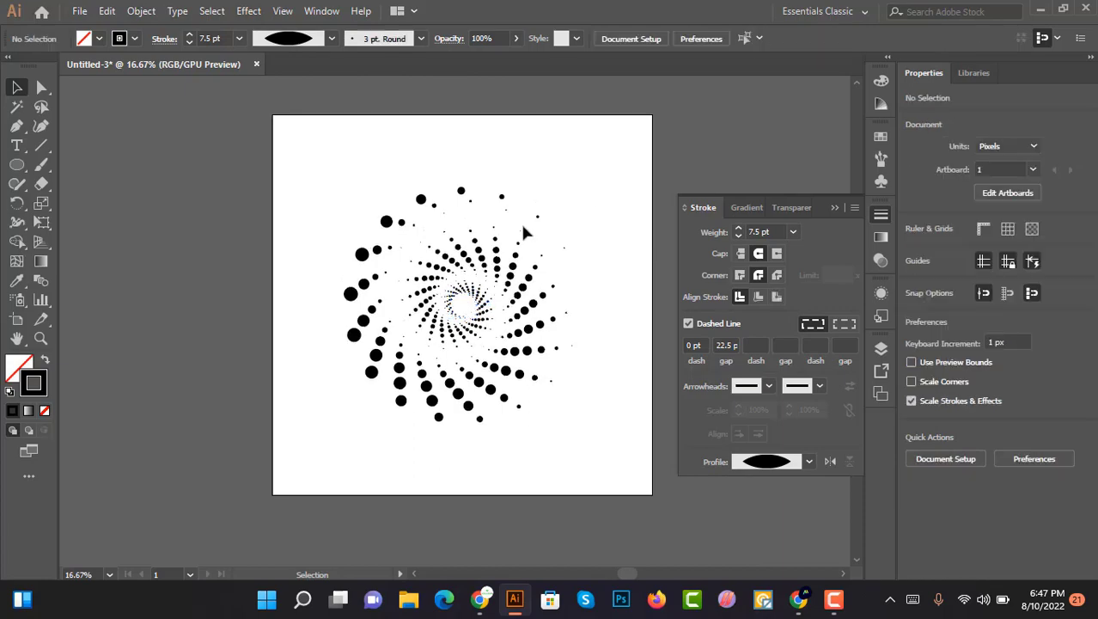
Select the 27 px circle at the spiral's center and set its dash gap to 5.86 pt
scroll(524, 230, "up", 3)
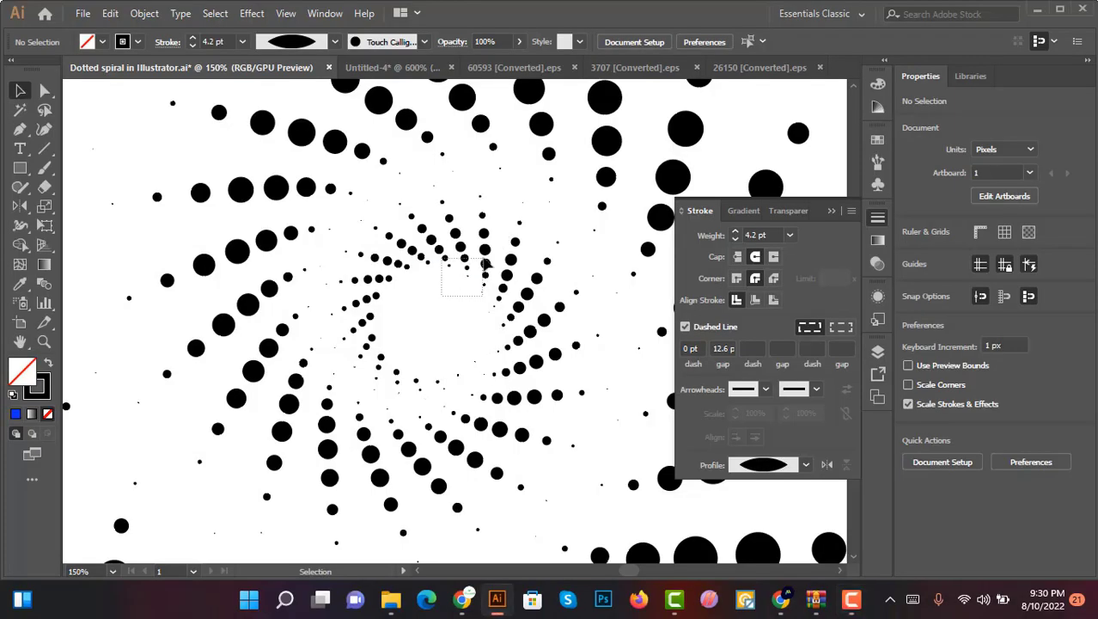
scroll(487, 265, "up", 2)
mouse_move(484, 260)
left_mouse_down()
mouse_move(493, 263)
mouse_move(442, 326)
left_mouse_up()
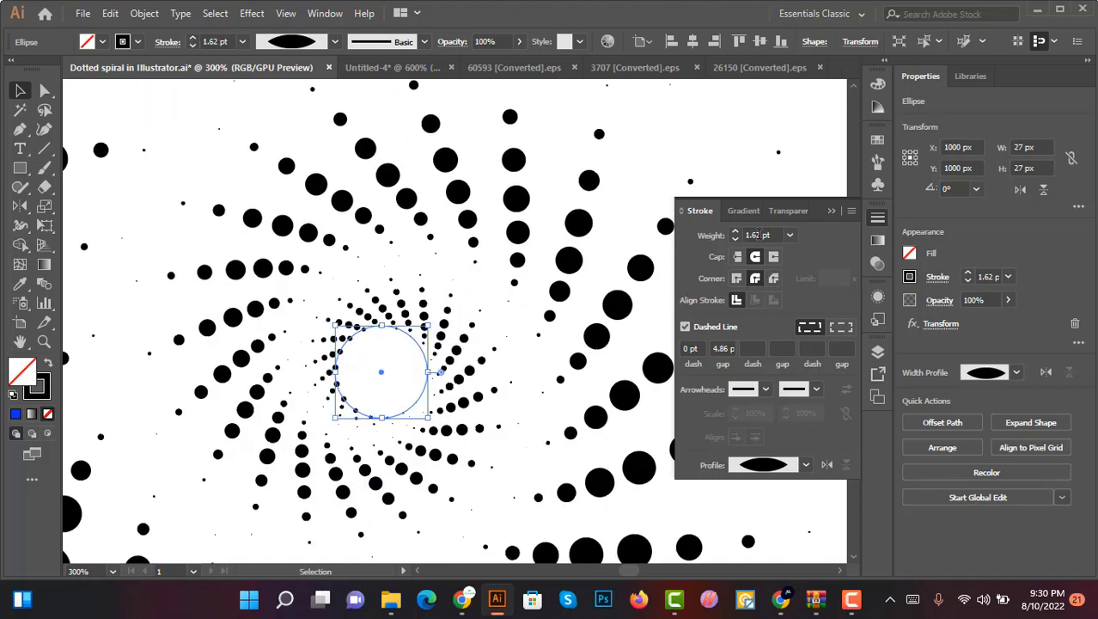
left_click(755, 235)
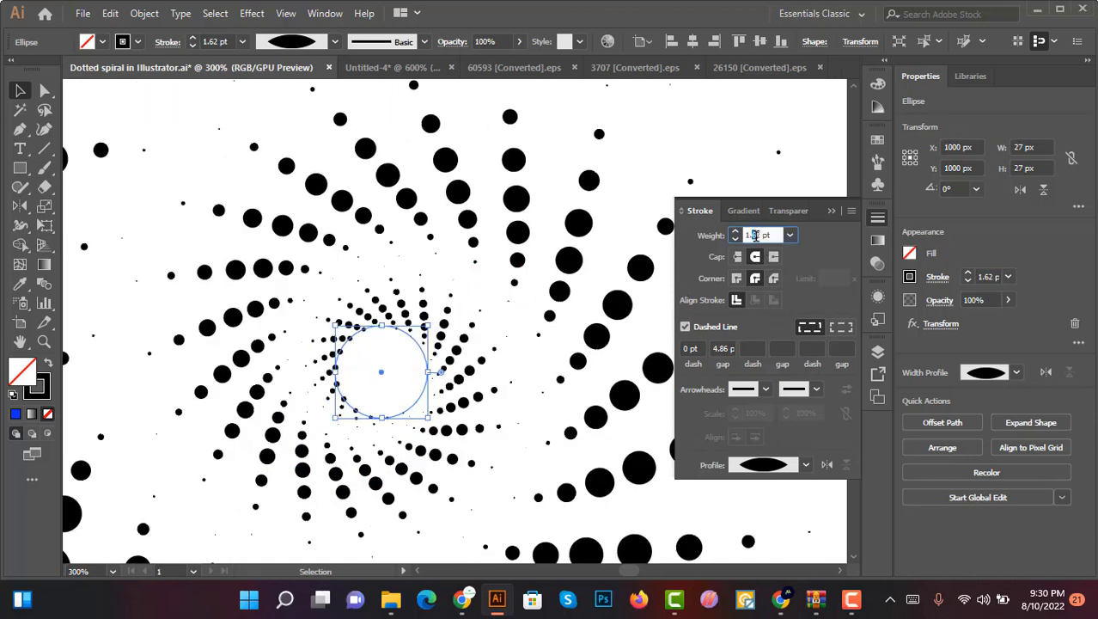
left_click(714, 348)
type("5")
key("Return")
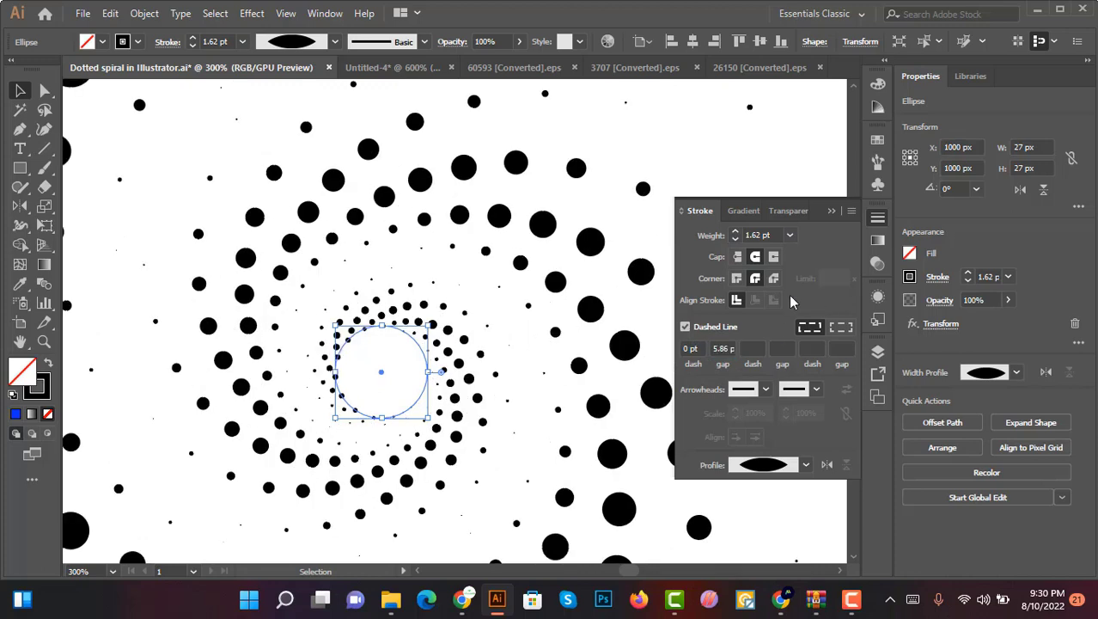
Duplicate the spiral and place the copy up and to the right, at X 1101.5 px and Y 986.5 px
scroll(445, 302, "down", 5)
scroll(446, 303, "up", 2)
scroll(496, 296, "down", 1)
left_click(496, 296)
left_click_drag(439, 290, 517, 280)
scroll(517, 283, "up", 3)
scroll(535, 291, "up", 1)
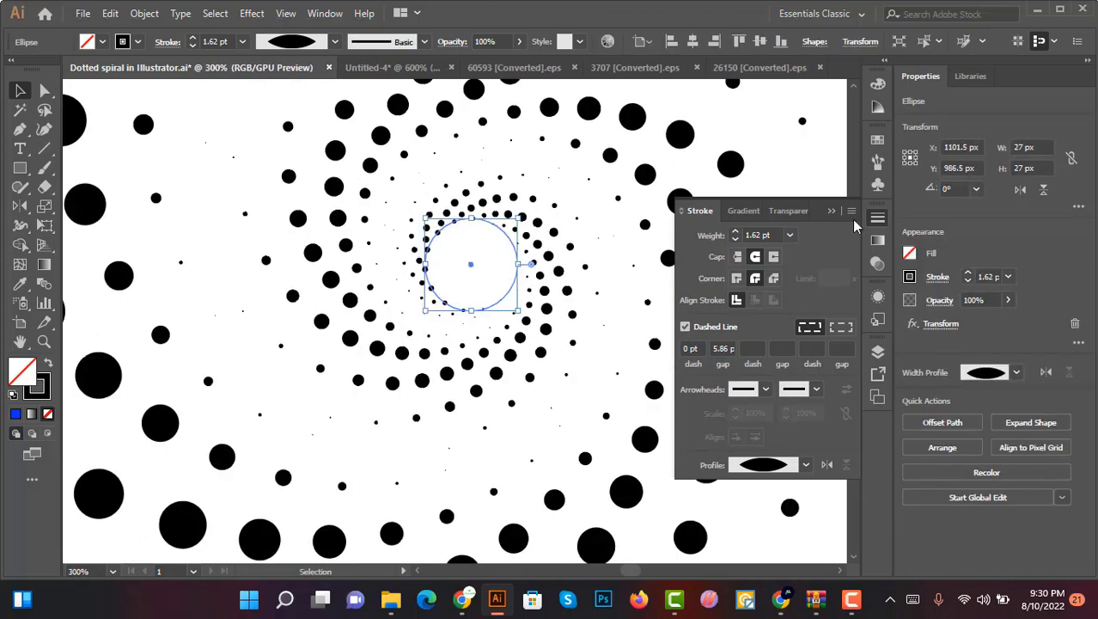
Set the copied spiral's stroke weight to 1.741 pt and its dash gap to 1.781 pt
left_click(753, 235)
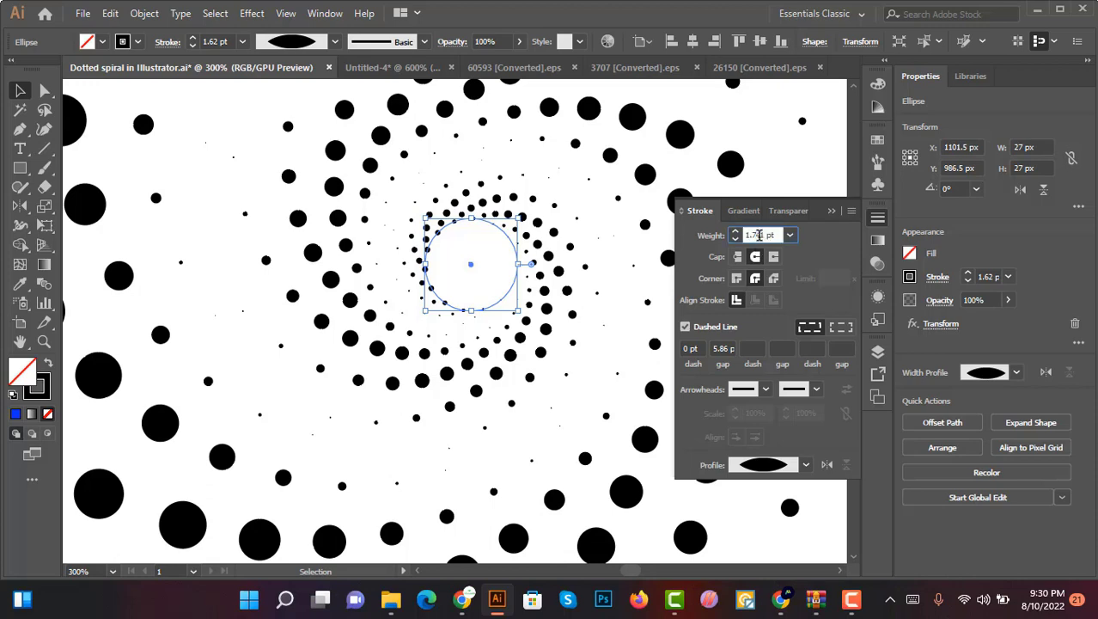
key("Return")
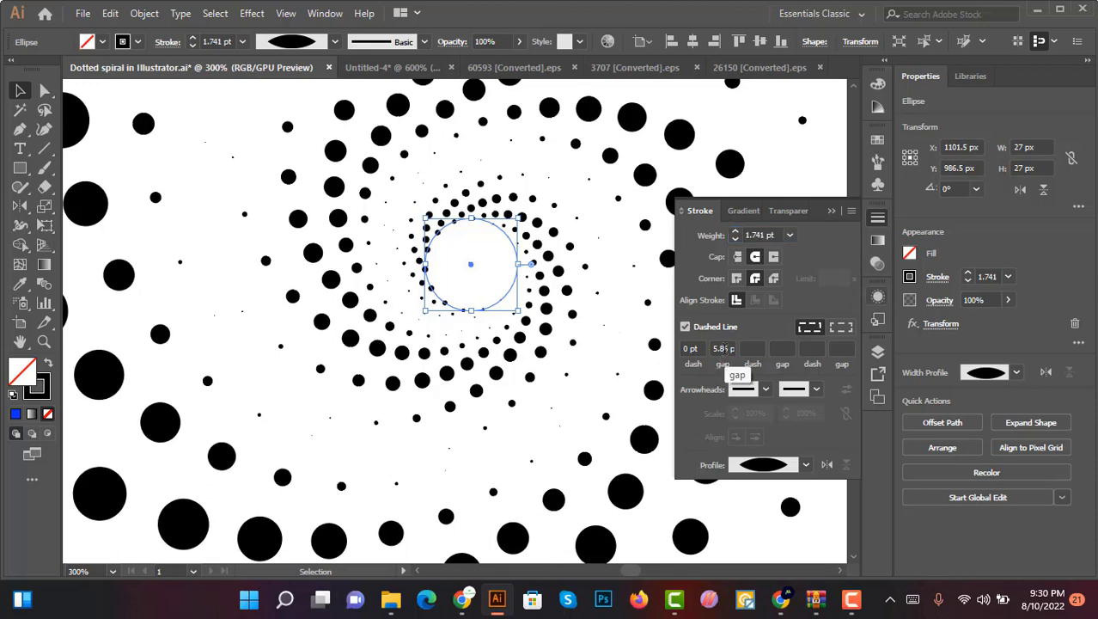
left_click(723, 348)
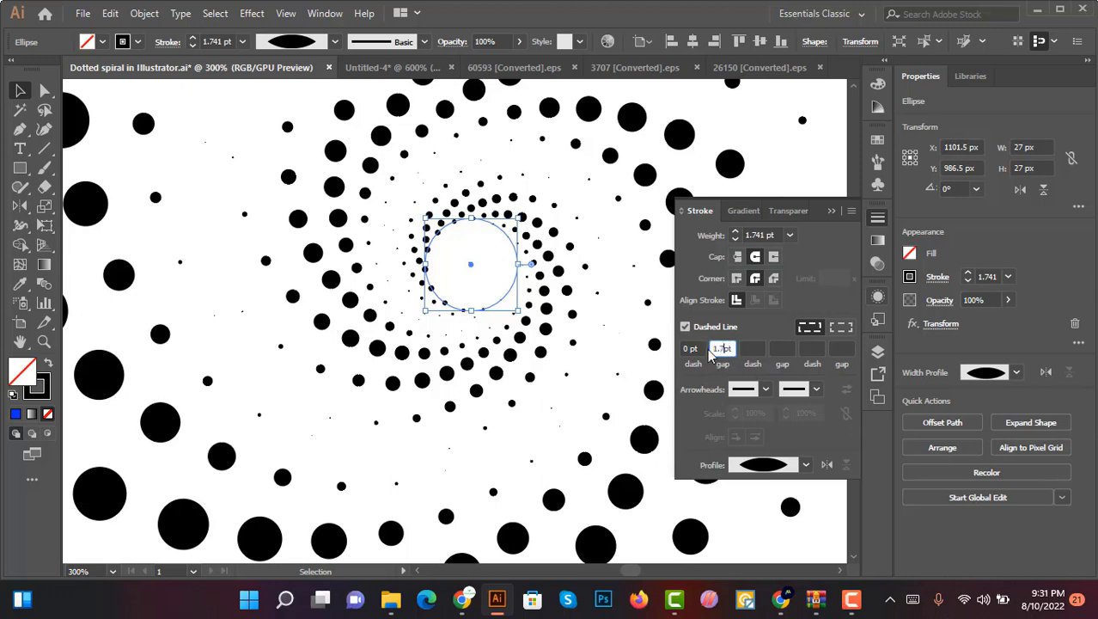
key("Return")
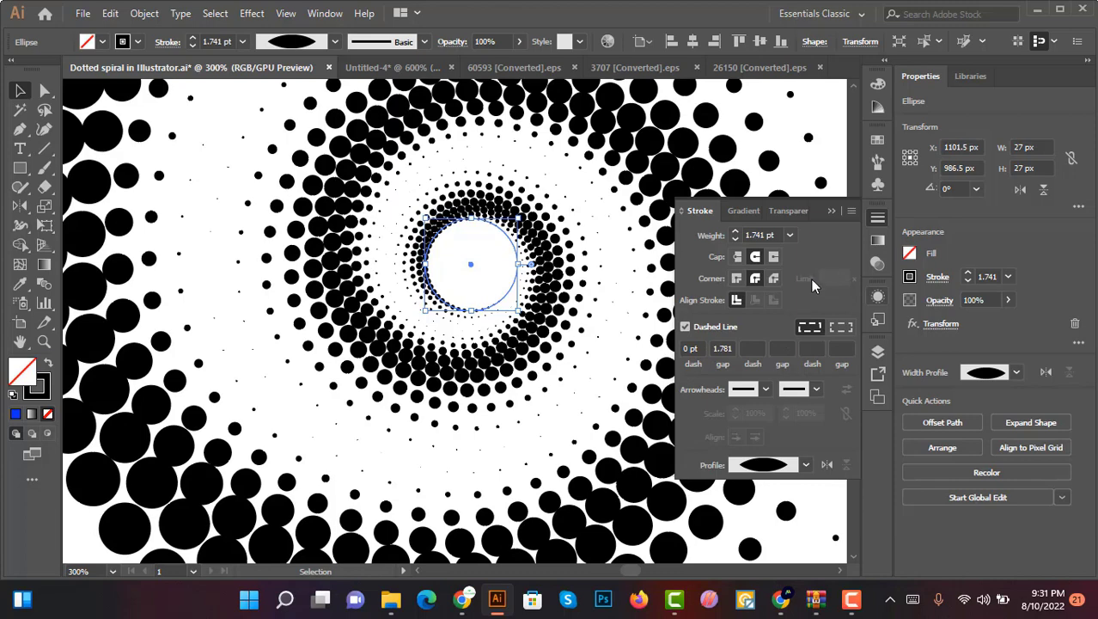
Duplicate the dense spiral and place the copy up and to the left of it
key("ctrl+minus")
key("ctrl+minus")
key("ctrl+minus")
key("ctrl+minus")
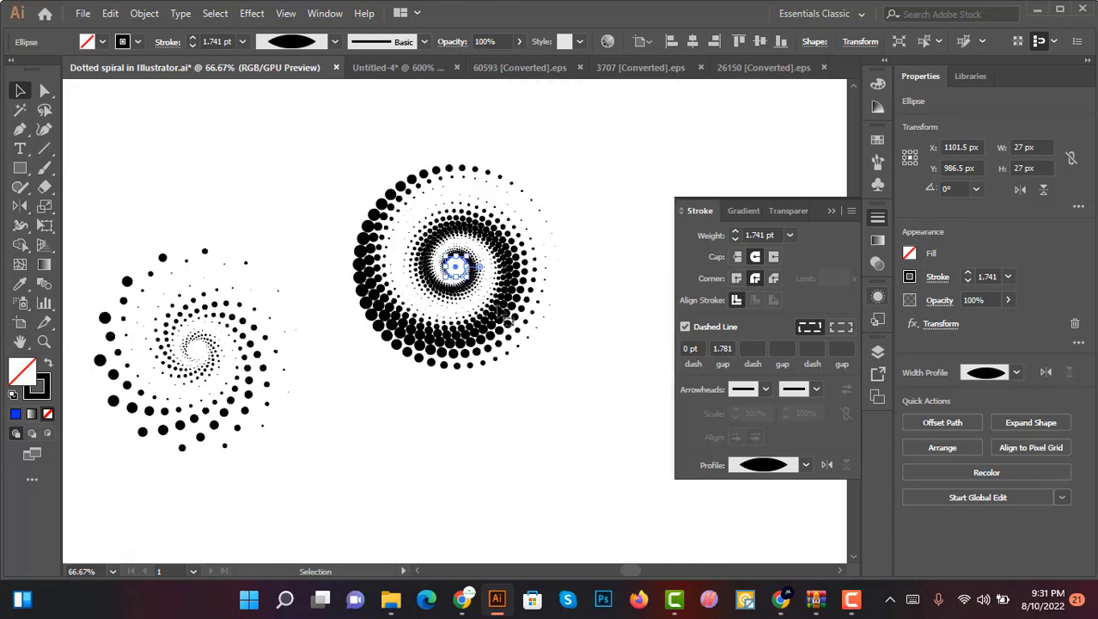
left_click(560, 185)
left_click_drag(456, 266, 276, 183)
Set the stroke weight of the dense spiral at X 1101.5 px to 2.5 pt
key("ctrl+plus")
key("ctrl+plus")
key("ctrl+plus")
key("ctrl+plus")
key("ctrl+plus")
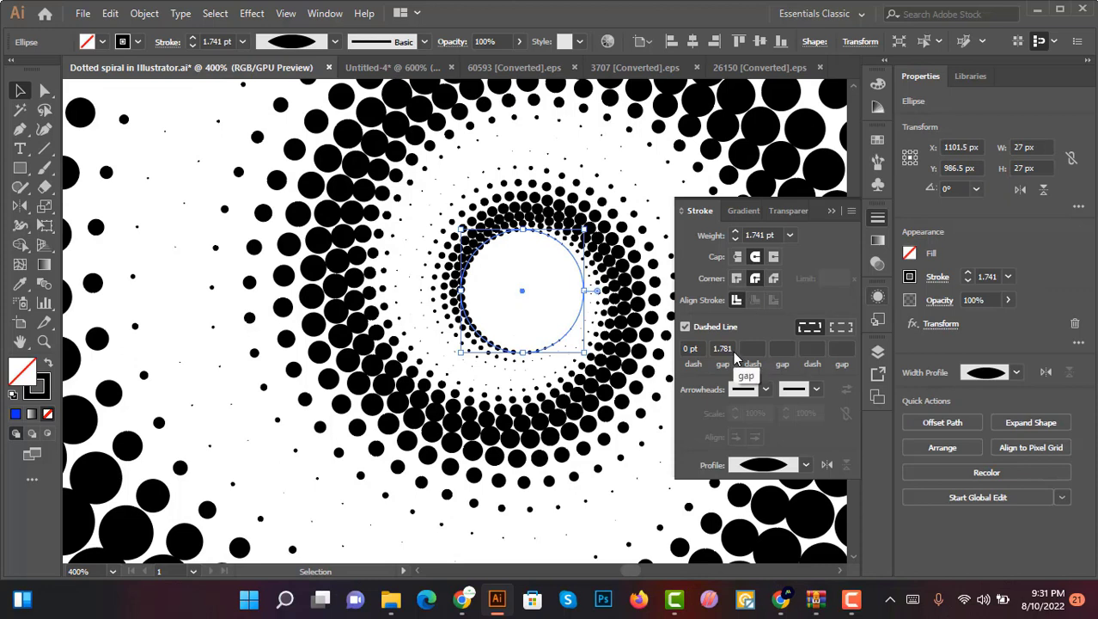
left_click(754, 234)
type("2.5")
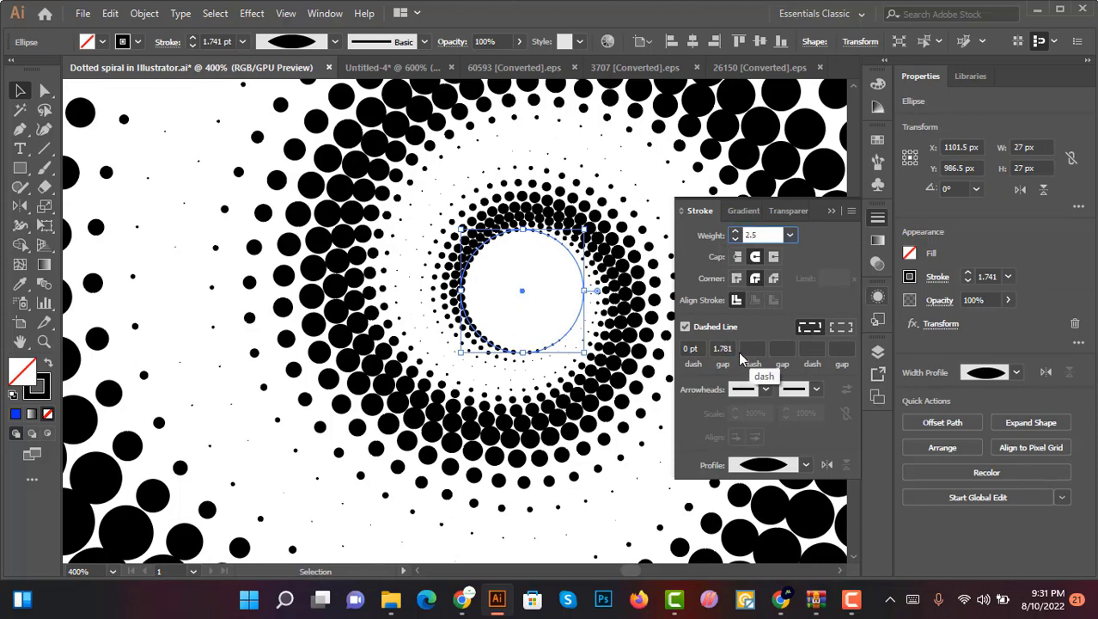
key("Return")
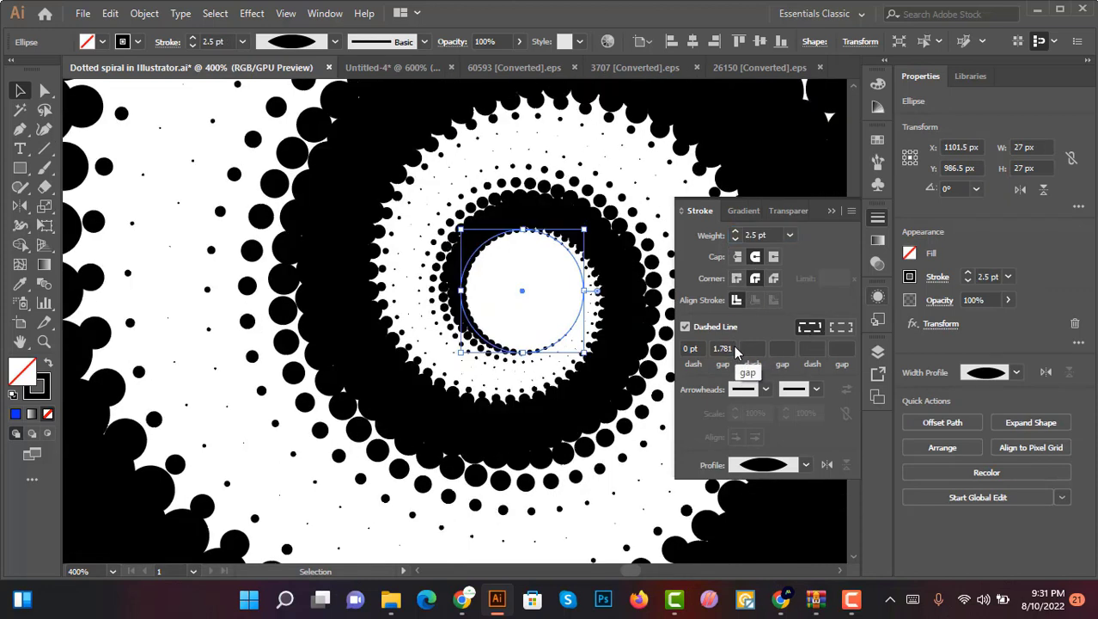
Set the same spiral's dash gap to 6 pt and deselect it to view the whole pattern
left_click(733, 345)
type("6")
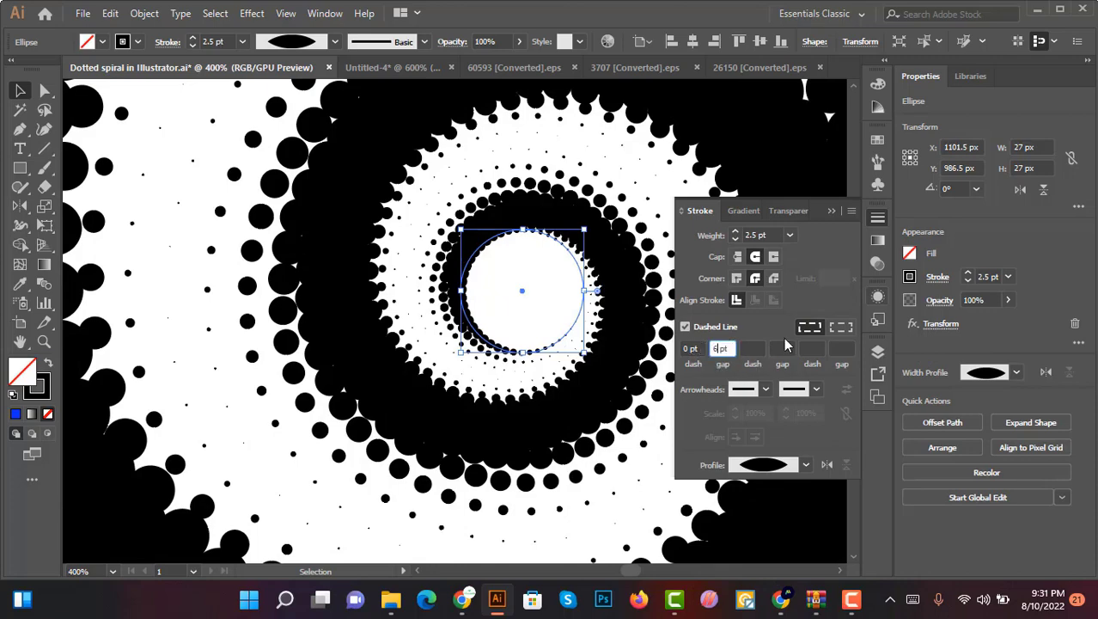
key("Return")
key("ctrl+0")
left_click(474, 394)
scroll(452, 397, "up", 2)
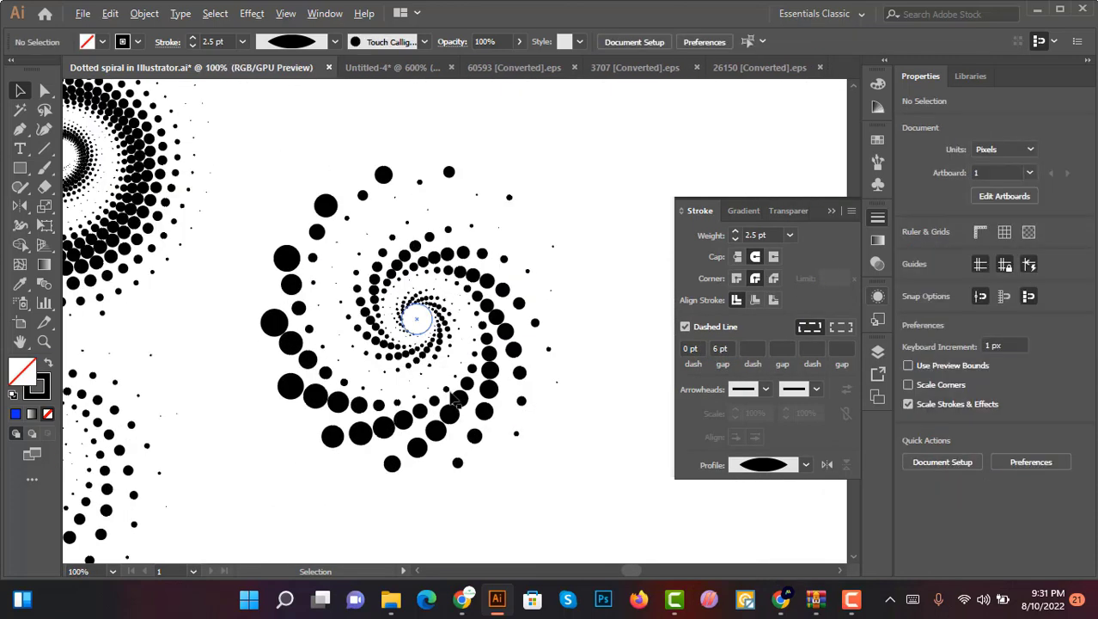
Reselect the spiral's center circle and set its stroke weight to 1.84 pt and dash gap to 7.362 pt
scroll(452, 397, "down", 1)
mouse_move(422, 353)
left_mouse_down()
mouse_move(562, 159)
mouse_move(420, 352)
left_mouse_up()
scroll(445, 369, "up", 2)
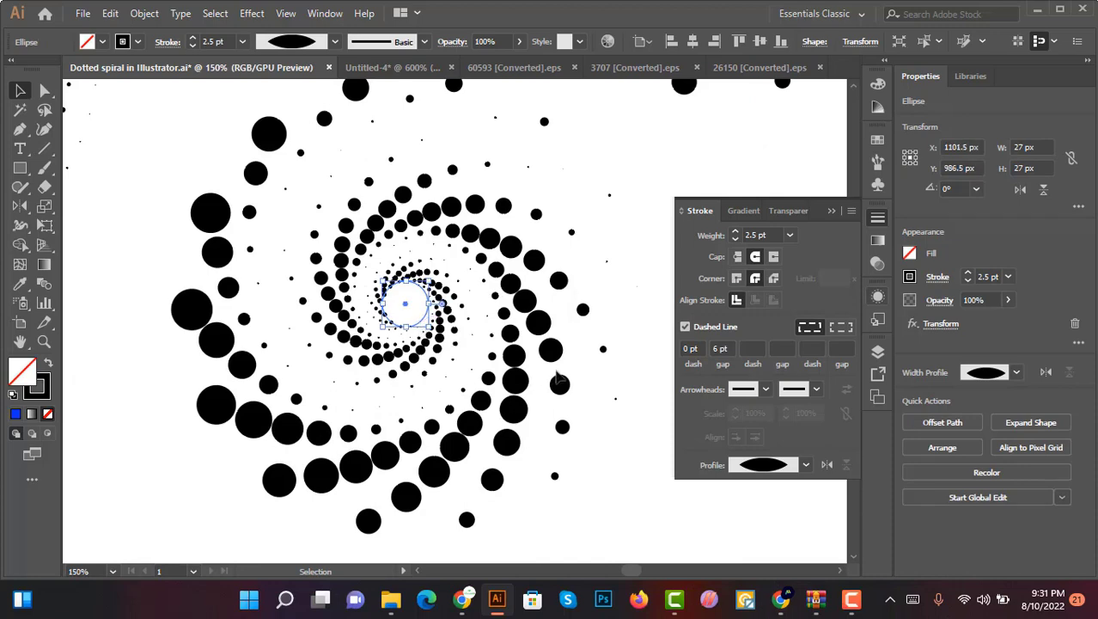
left_click(760, 235)
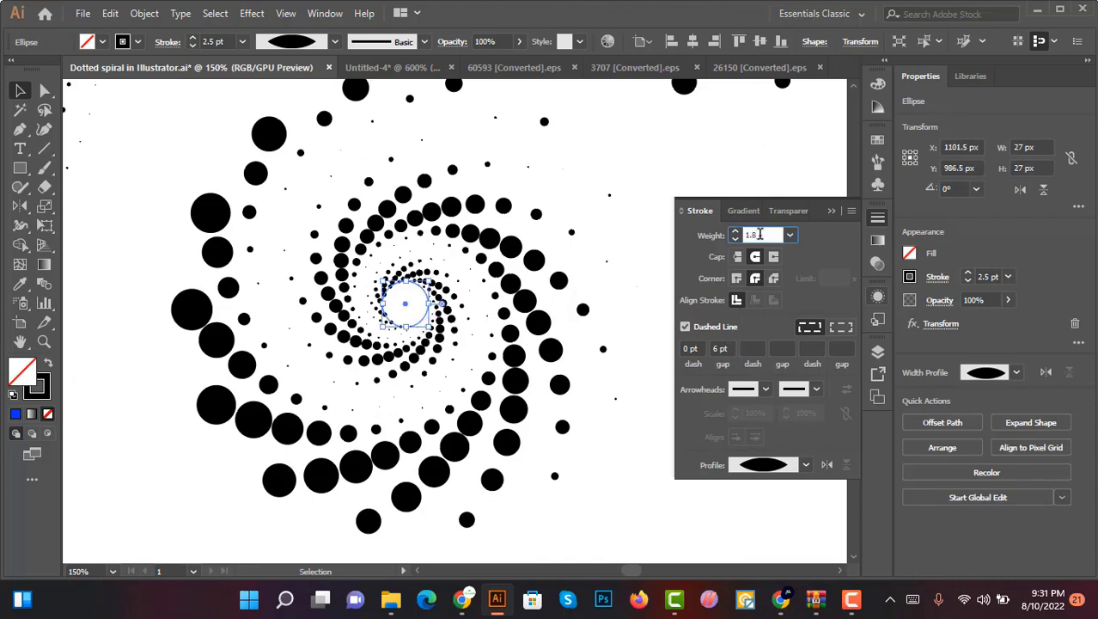
left_click(719, 349)
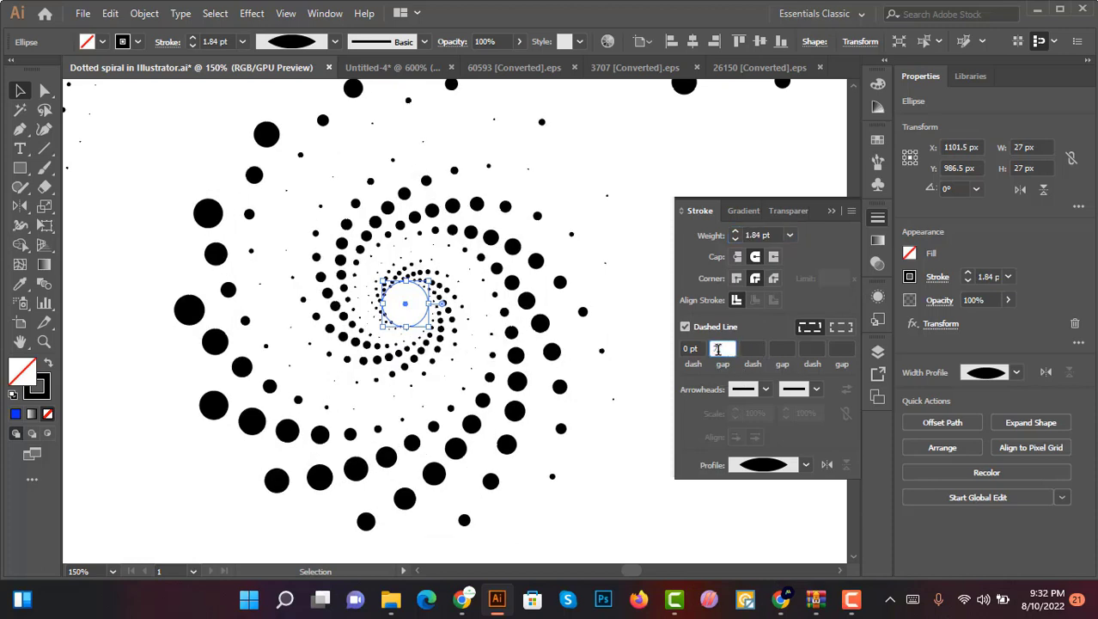
type("7.362")
key("Return")
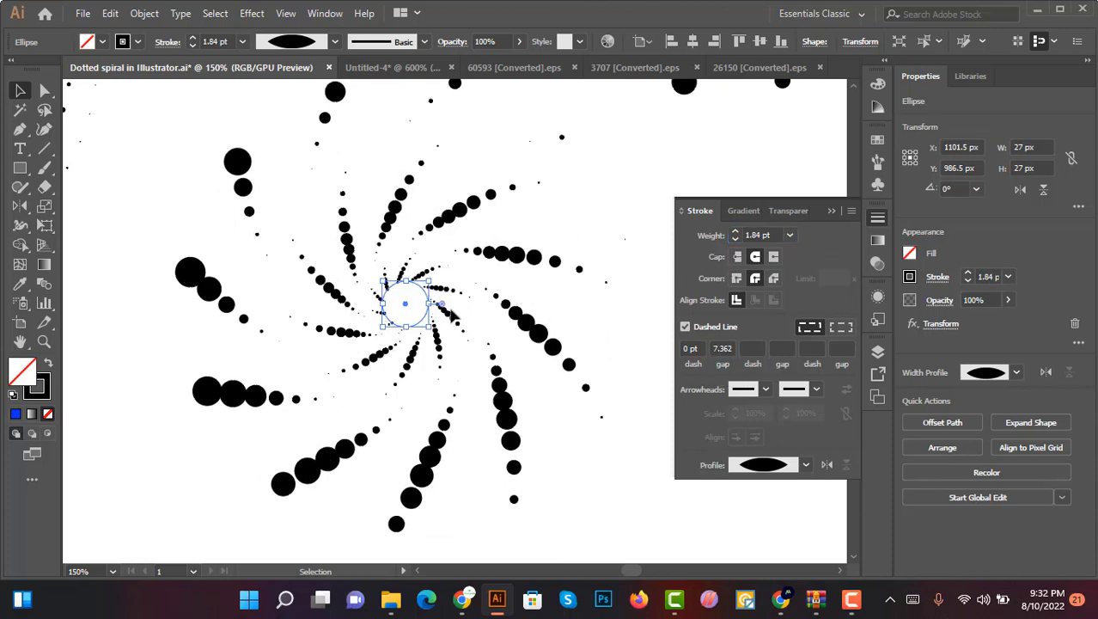
Scale the spiral's center circle up proportionally to 32 px
scroll(392, 315, "up", 2)
scroll(406, 312, "down", 3)
scroll(440, 309, "up", 3)
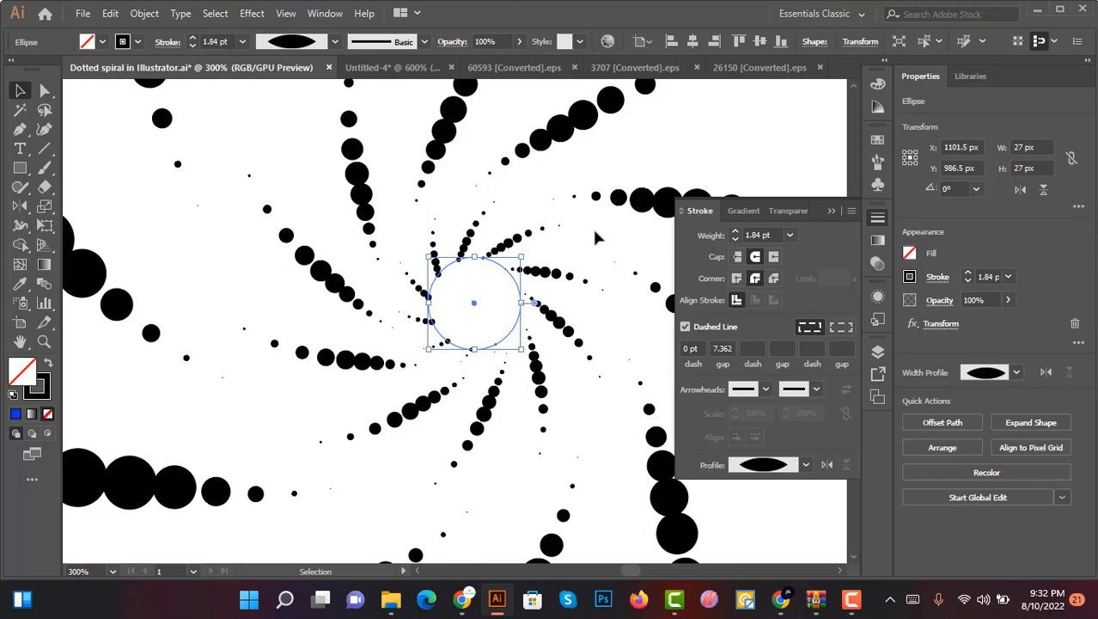
scroll(592, 226, "up", 2)
left_click_drag(441, 238, 434, 222)
scroll(422, 227, "down", 4)
scroll(404, 232, "up", 3)
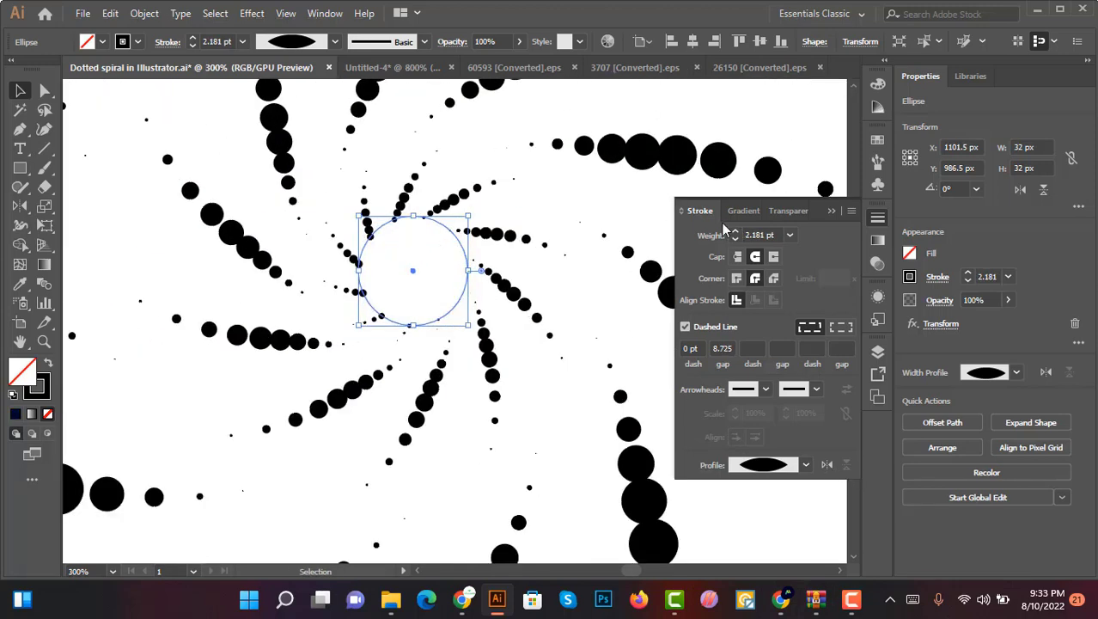
Set the 32 px center circle's stroke weight to 1.84 pt and its dash gap to 8 pt
scroll(450, 225, "up", 1)
left_click_drag(475, 215, 476, 215)
double_click(771, 233)
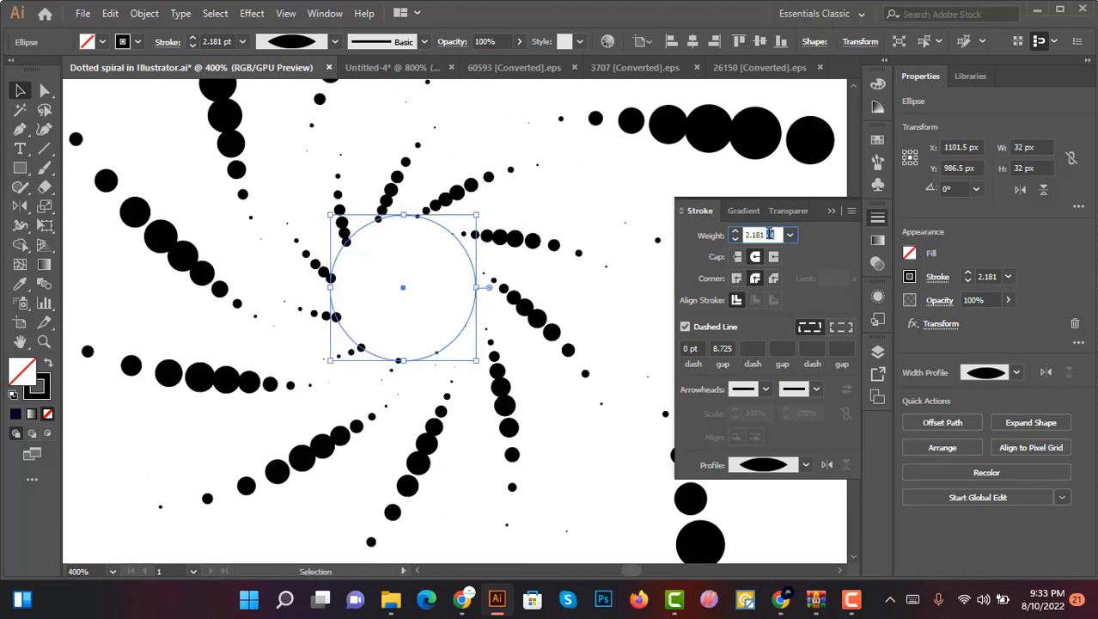
type("11")
key("Return")
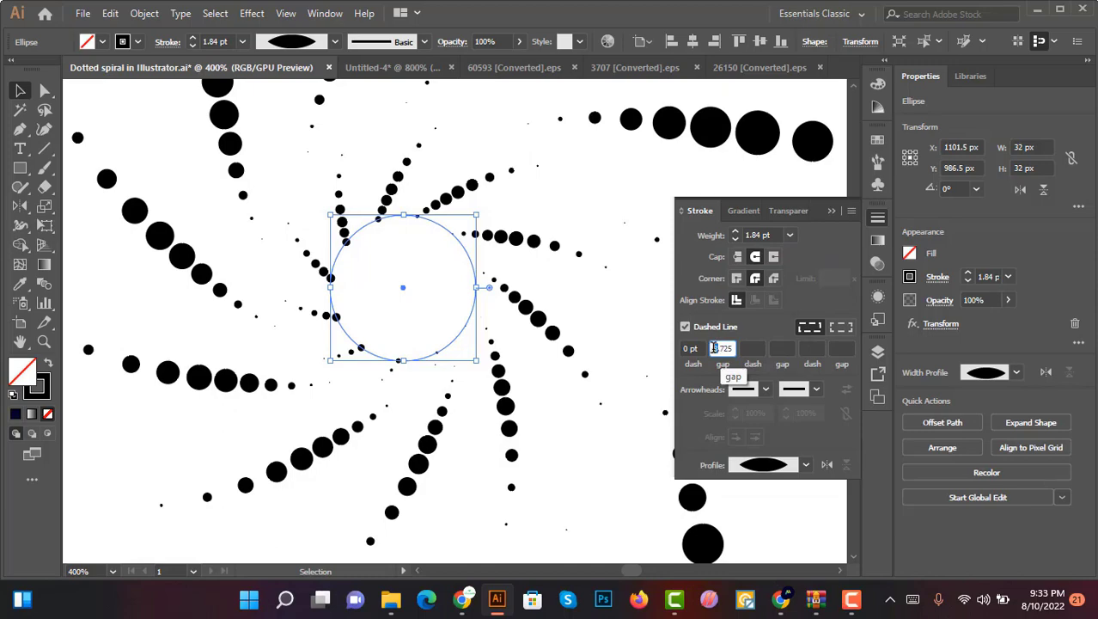
key("Return")
scroll(383, 280, "down", 4)
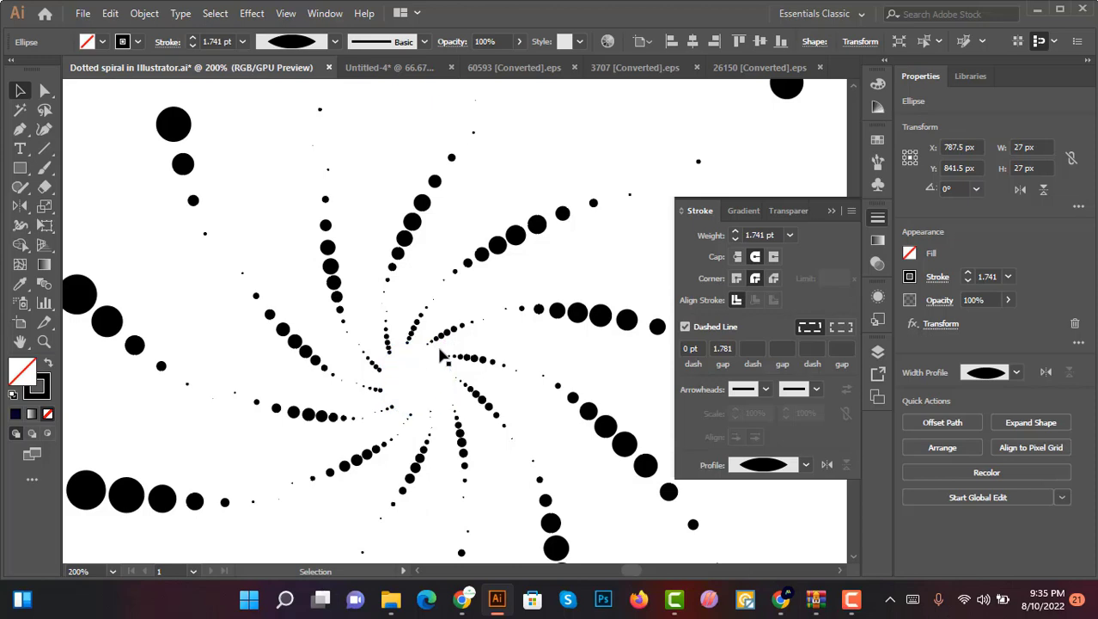
Apply the Uniform width profile to the stroke of the 32 px center circle
left_click(806, 465)
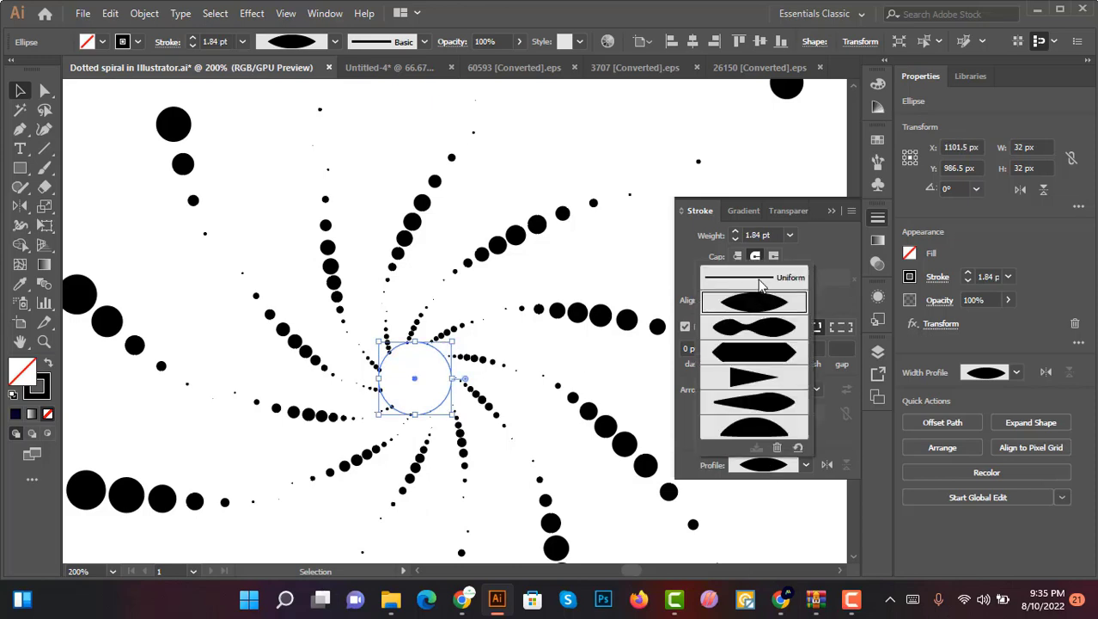
left_click(756, 280)
scroll(409, 306, "down", 2)
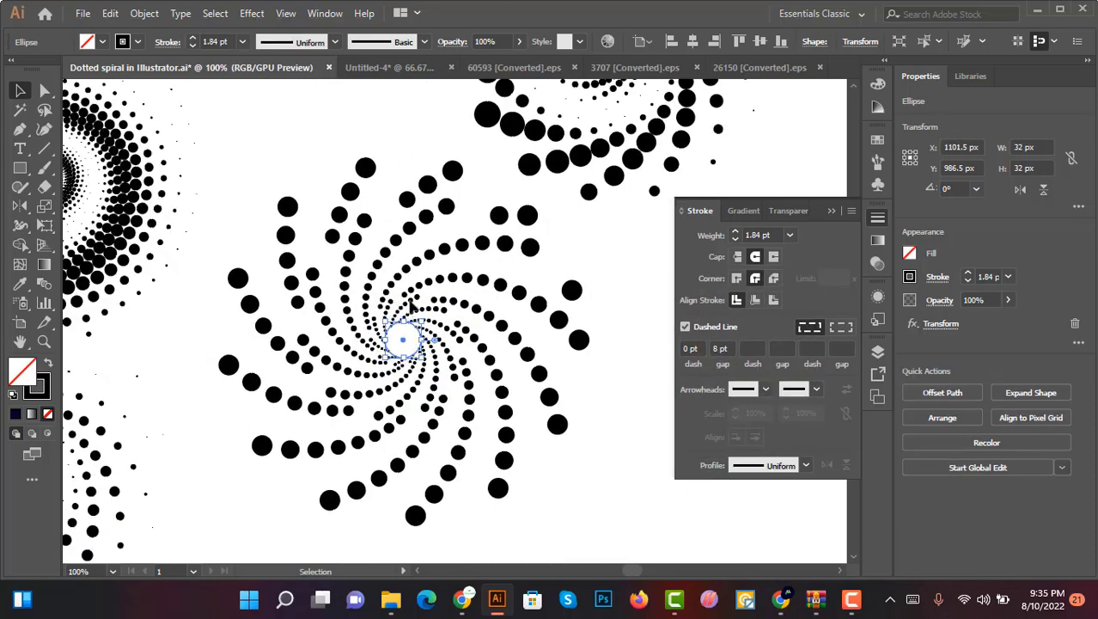
scroll(528, 283, "up", 1)
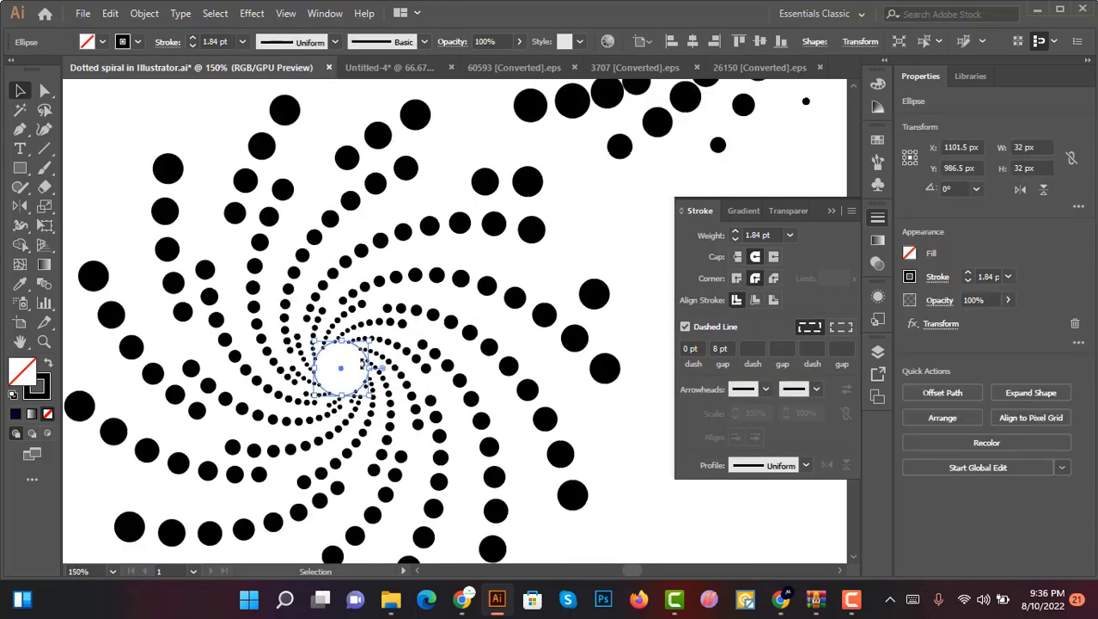
Set the uniform spiral's dash gap to 7.362 pt and deselect it
left_click(722, 348)
key("Return")
scroll(545, 346, "down", 2)
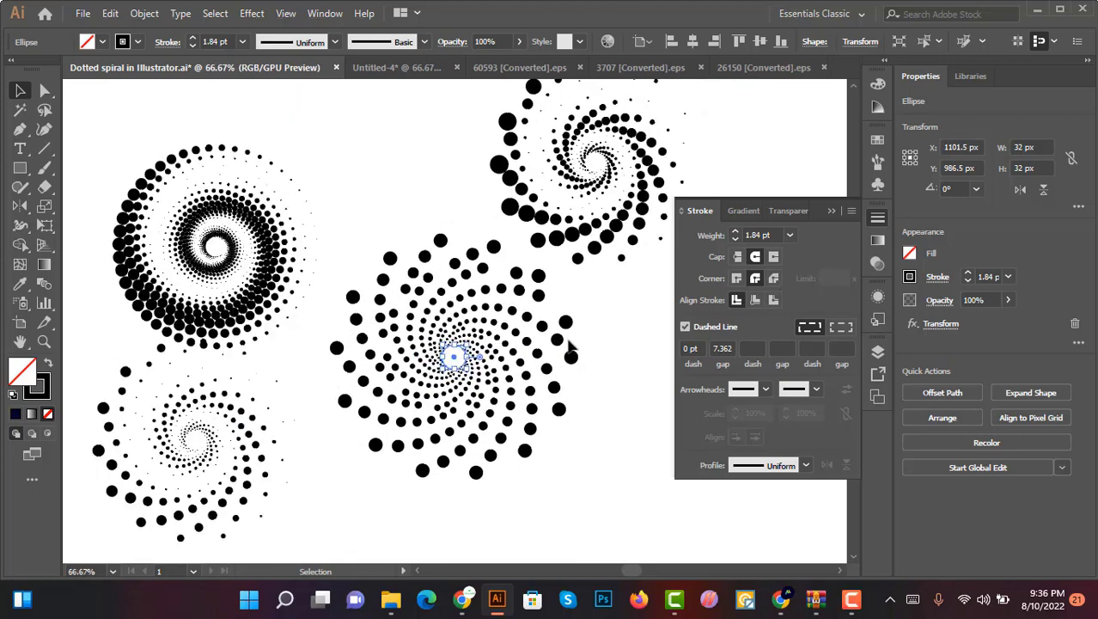
scroll(567, 346, "up", 1)
left_click(408, 191)
Apply the triangular Width Profile 4 to the center circle of the dense upper-left spiral and deselect it
scroll(378, 206, "left", 6)
scroll(355, 216, "up", 3)
scroll(539, 268, "down", 2)
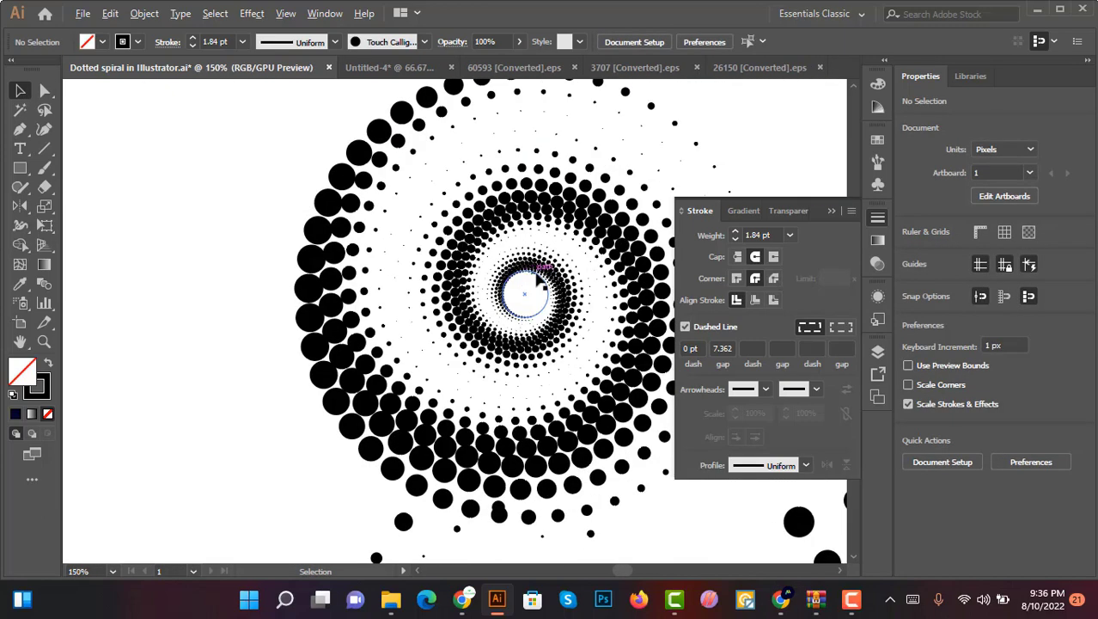
scroll(540, 268, "up", 2)
left_click(541, 280)
left_click(795, 468)
left_click(761, 387)
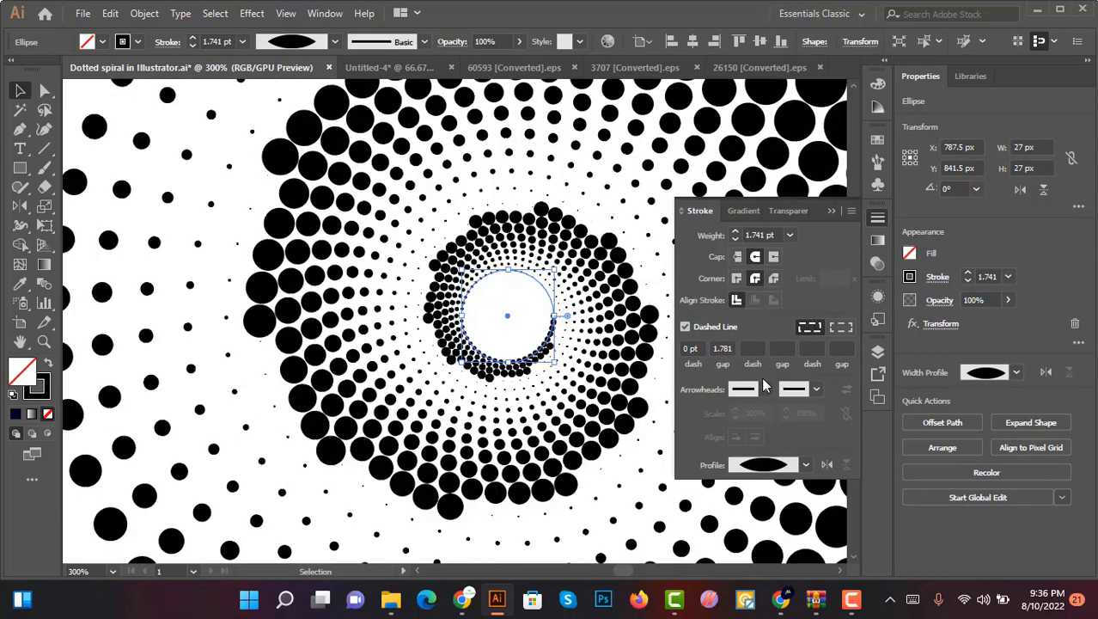
scroll(449, 262, "down", 3)
left_click(423, 457)
Apply the triangular Width Profile 4 to the lower-left spiral's center circle
scroll(423, 457, "up", 2)
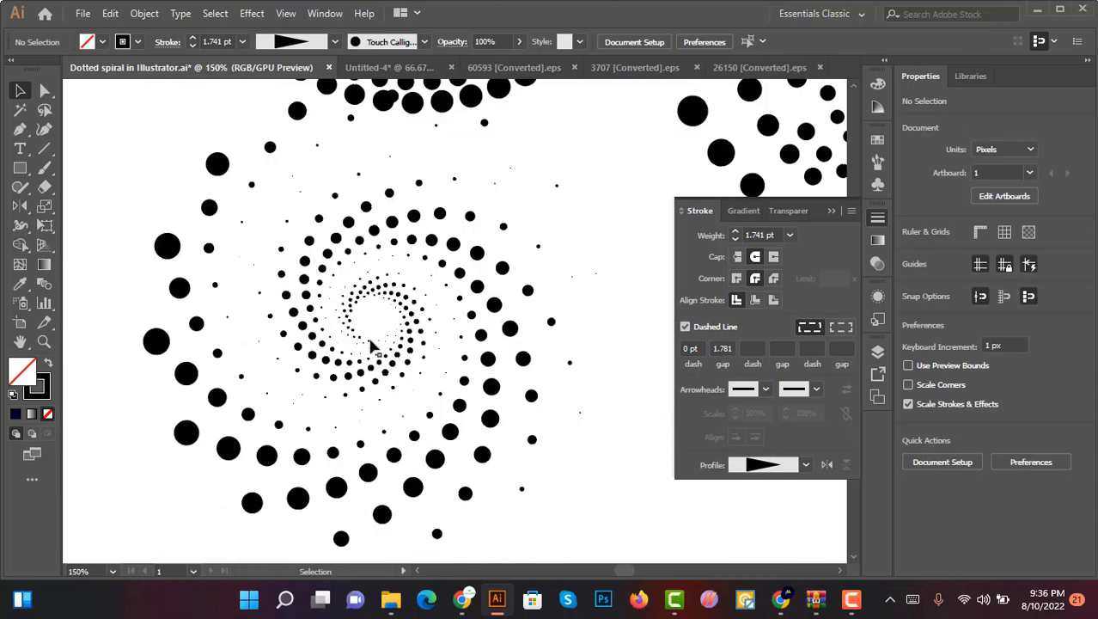
left_click(371, 344)
left_click(805, 464)
left_click(757, 387)
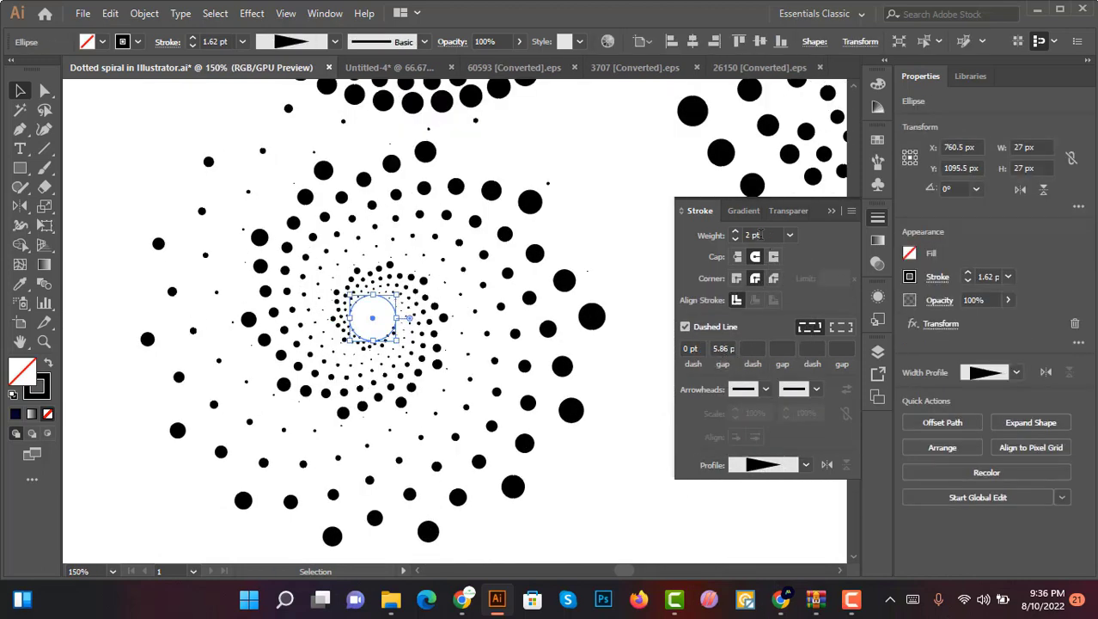
Try a 2 pt stroke weight on the lower-left spiral, set it to 2.5 pt, and deselect the spiral
left_click(762, 236)
key("Return")
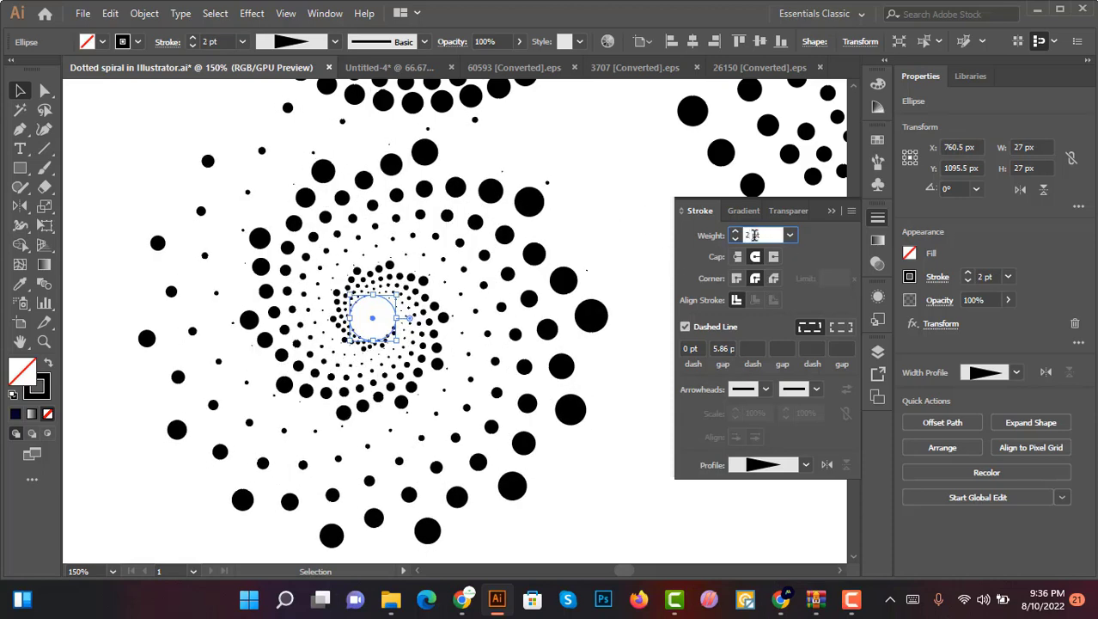
type("2.5")
key("Return")
left_click(623, 176)
key("ctrl+minus")
key("ctrl+minus")
key("ctrl+minus")
key("ctrl+minus")
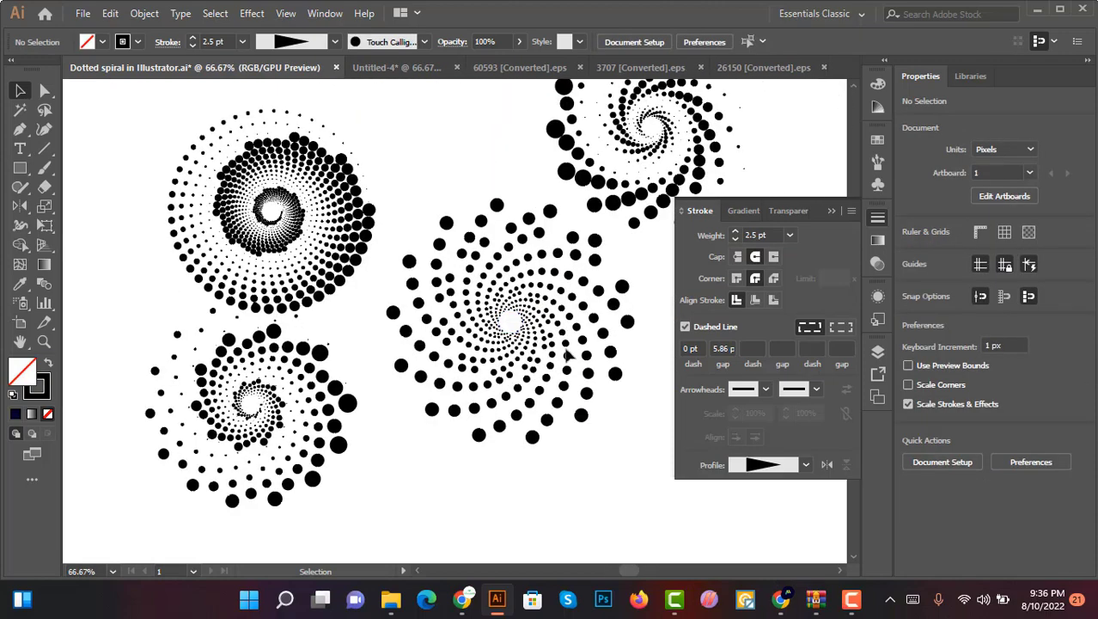
Move the uniform spiral down and the remaining right-hand spiral level with the upper-left one, forming a two-by-two arrangement
key("ctrl+minus")
mouse_move(487, 303)
left_mouse_down()
mouse_move(507, 306)
mouse_move(531, 359)
left_mouse_up()
left_click_drag(551, 213, 503, 243)
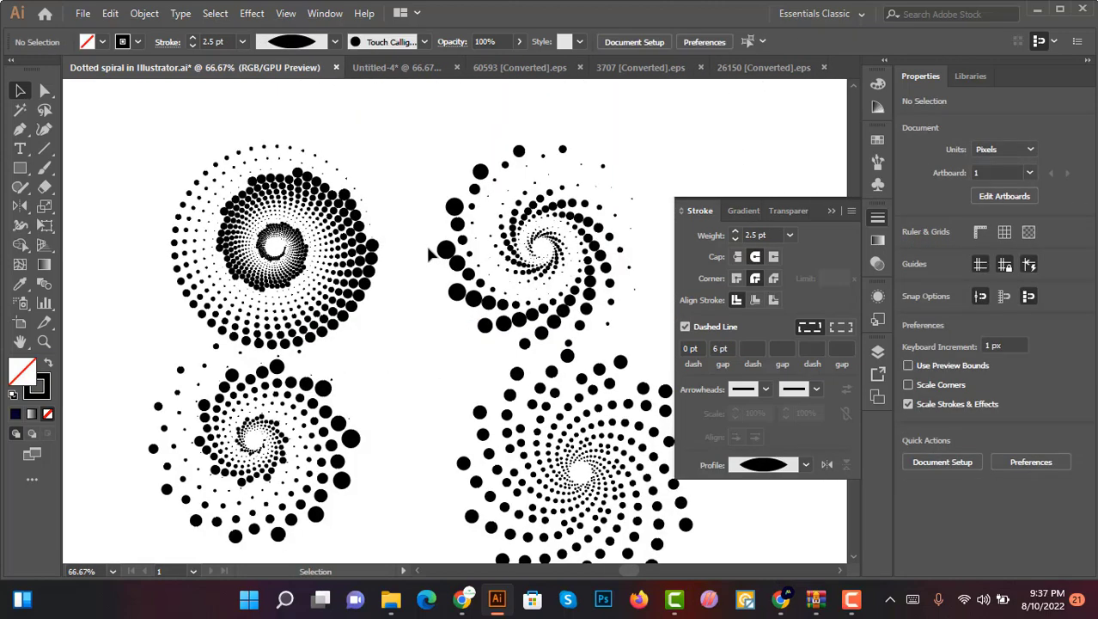
Move the gradient swatch rectangles from outside the artboard to just above the upper spirals
scroll(380, 213, "down", 5)
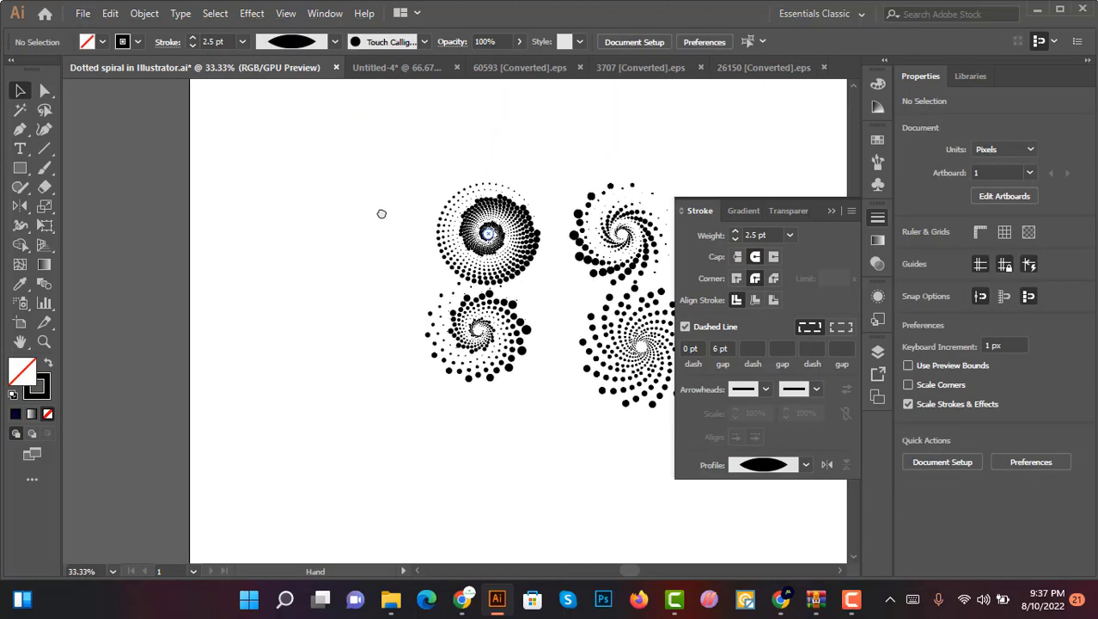
scroll(239, 360, "up", 2)
left_click(628, 184)
key("Delete")
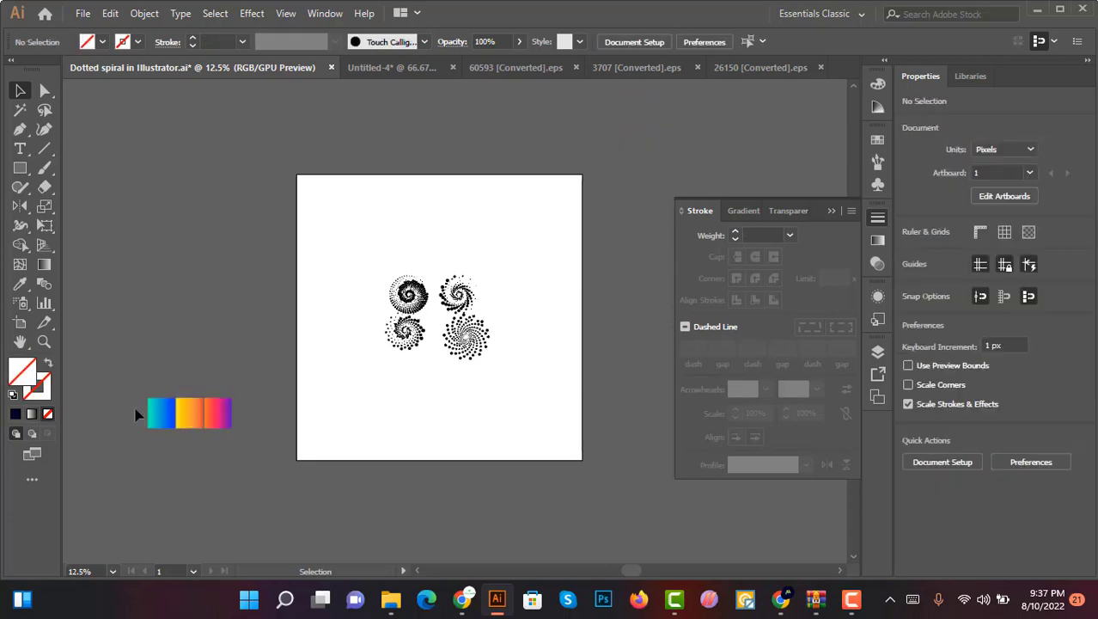
left_click(221, 422)
left_click_drag(218, 421, 456, 257)
scroll(432, 258, "up", 5)
Try the teal-to-blue gradient on the upper-left spiral's stroke with its fill set to none
left_click(313, 457)
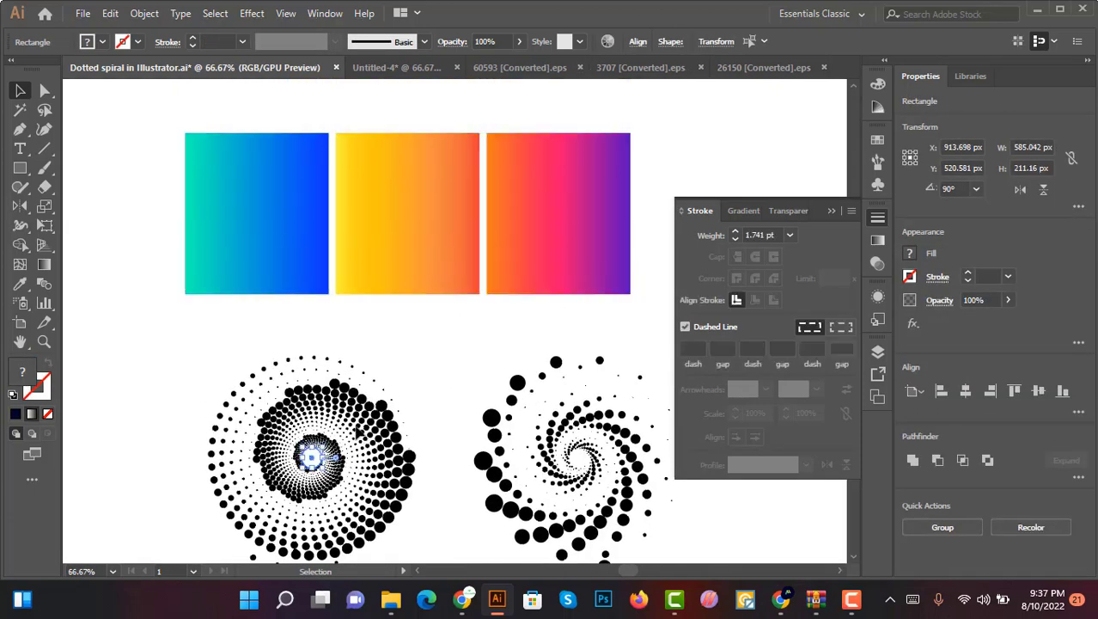
left_click(20, 284)
key("ctrl+shift+a")
left_click(241, 228)
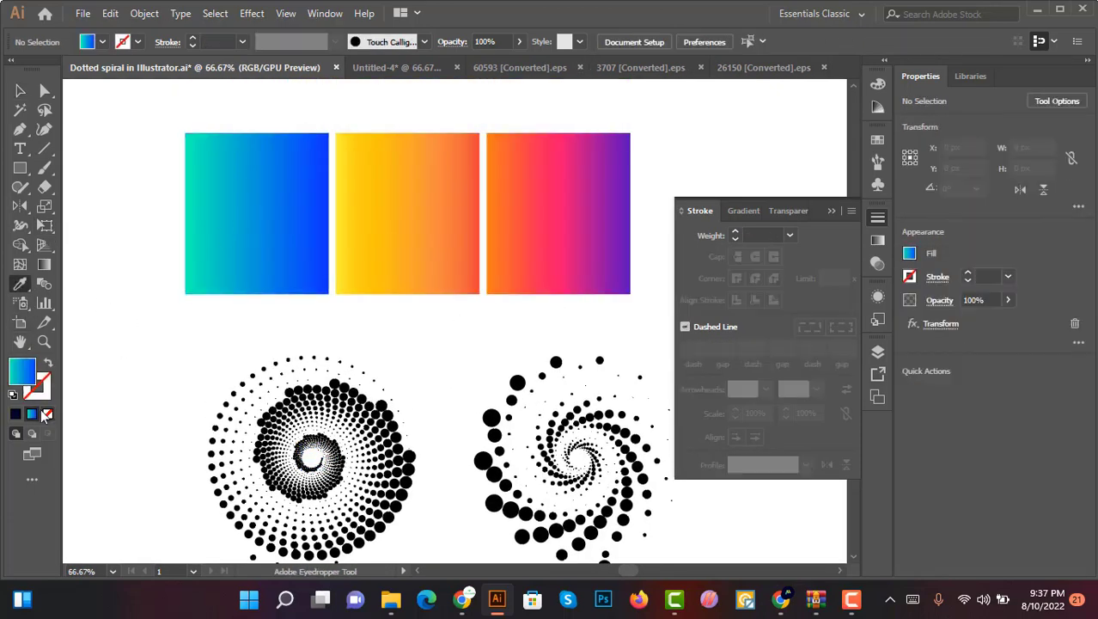
left_click(14, 86)
left_click(313, 458)
left_click(32, 413)
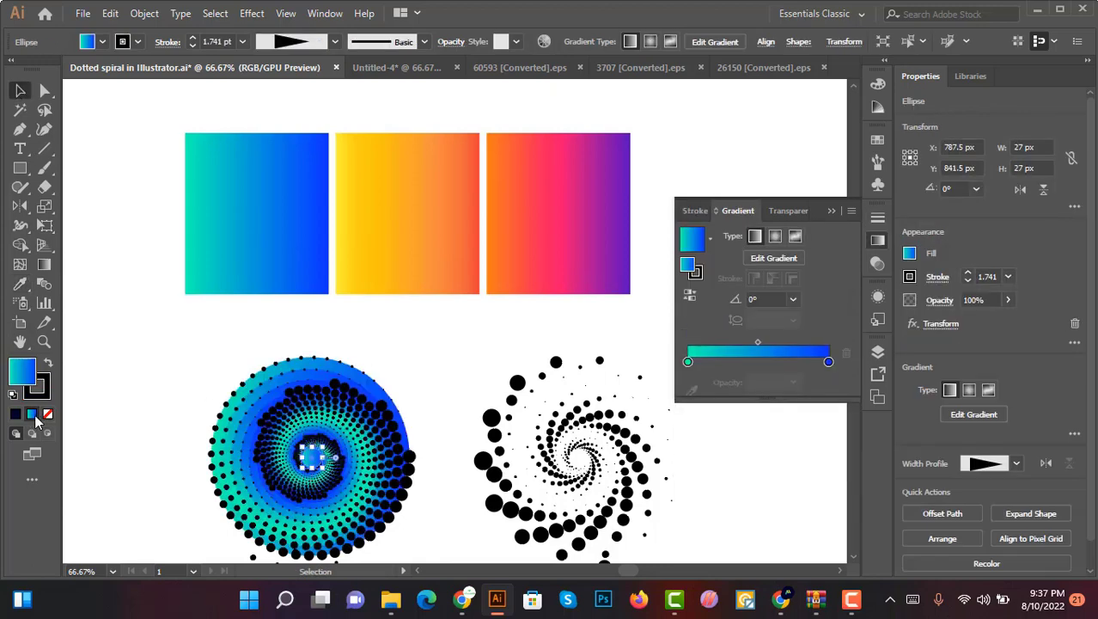
left_click(49, 363)
left_click(102, 41)
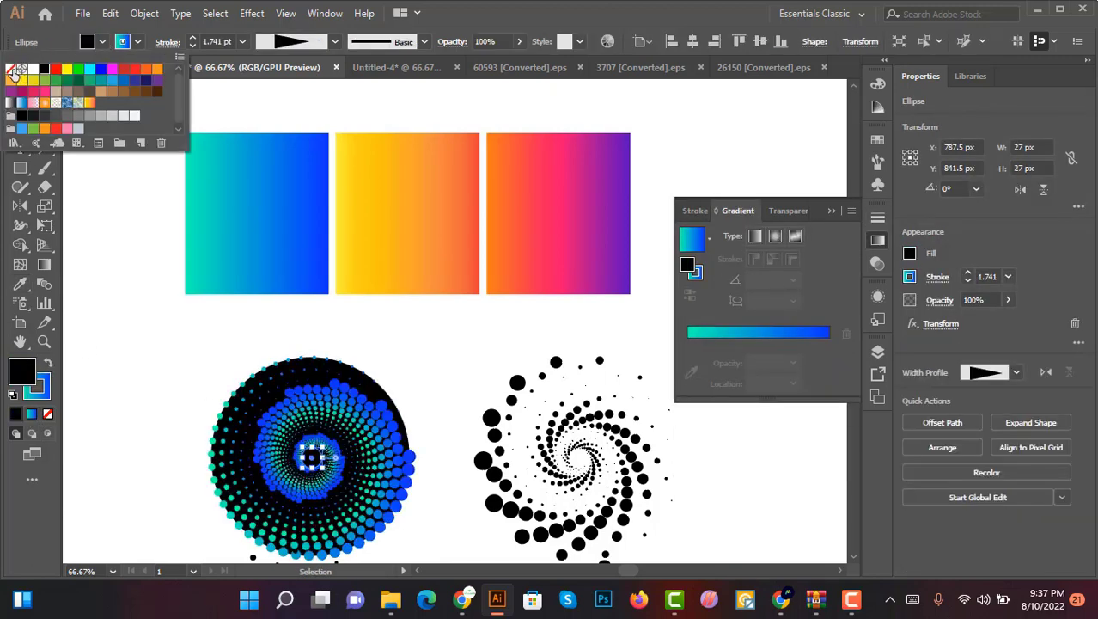
left_click(10, 69)
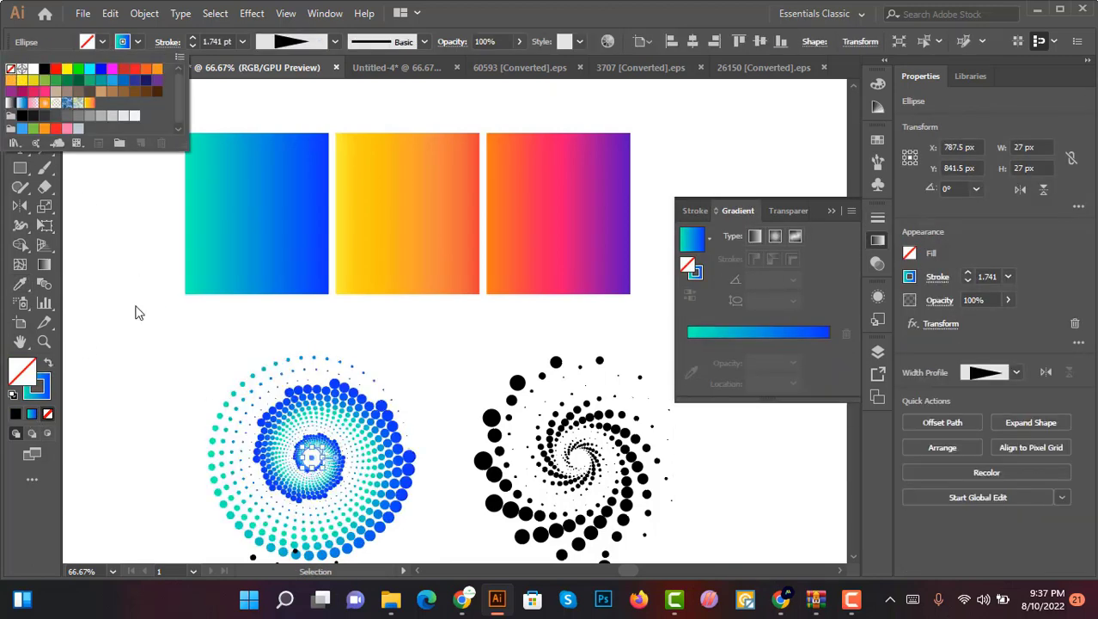
Undo the gradient coloring of the upper-left spiral and deselect it
left_click(48, 363)
key("ctrl+z")
key("ctrl+z")
key("ctrl+z")
key("ctrl+z")
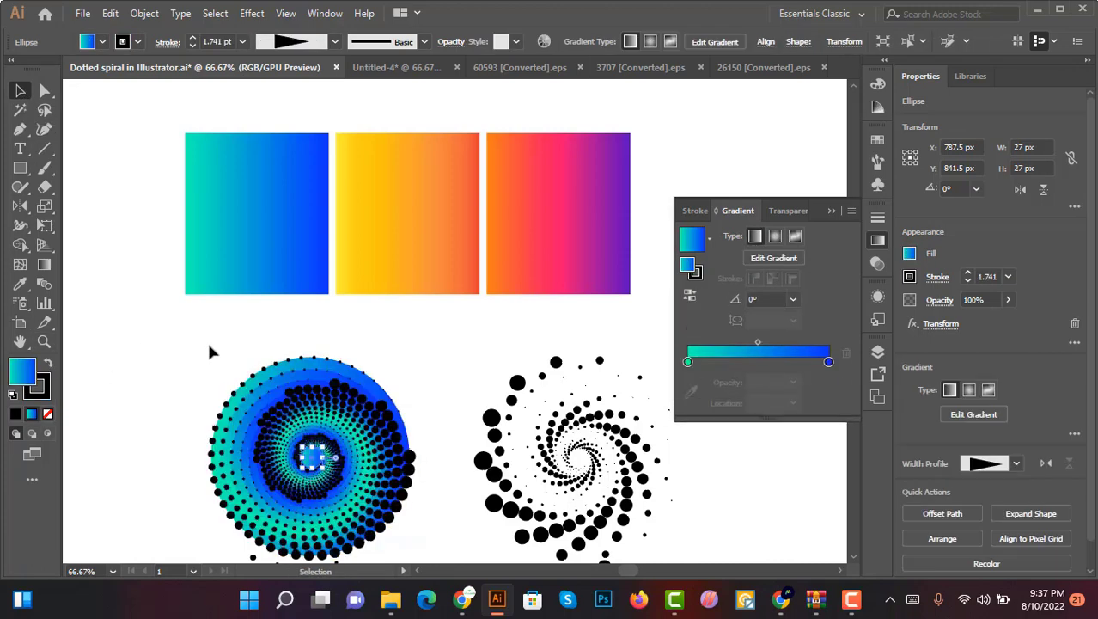
left_click(209, 346)
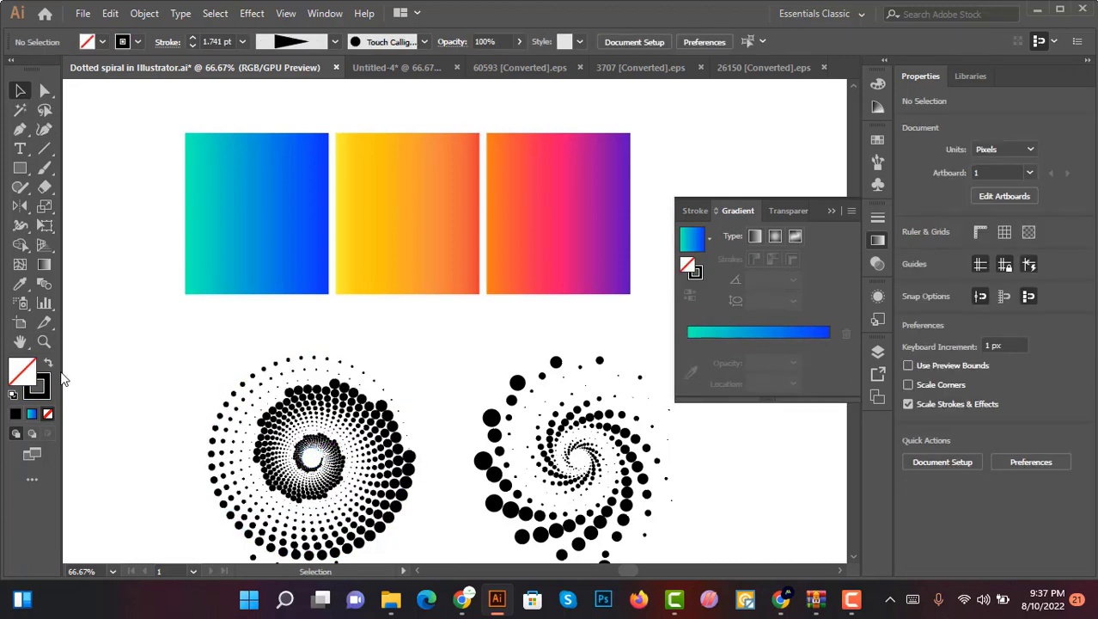
Apply the orange-pink-purple swatch gradient to the upper-left spiral's stroke, set its fill to none, and deselect it
left_click(507, 280)
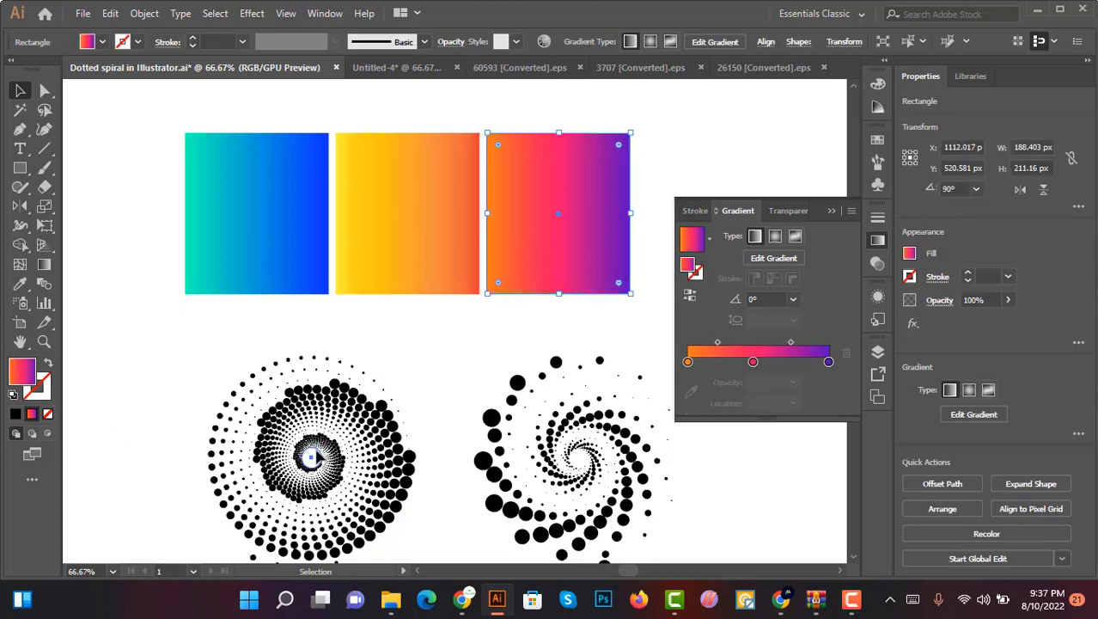
left_click(312, 456)
left_click(32, 413)
left_click(49, 364)
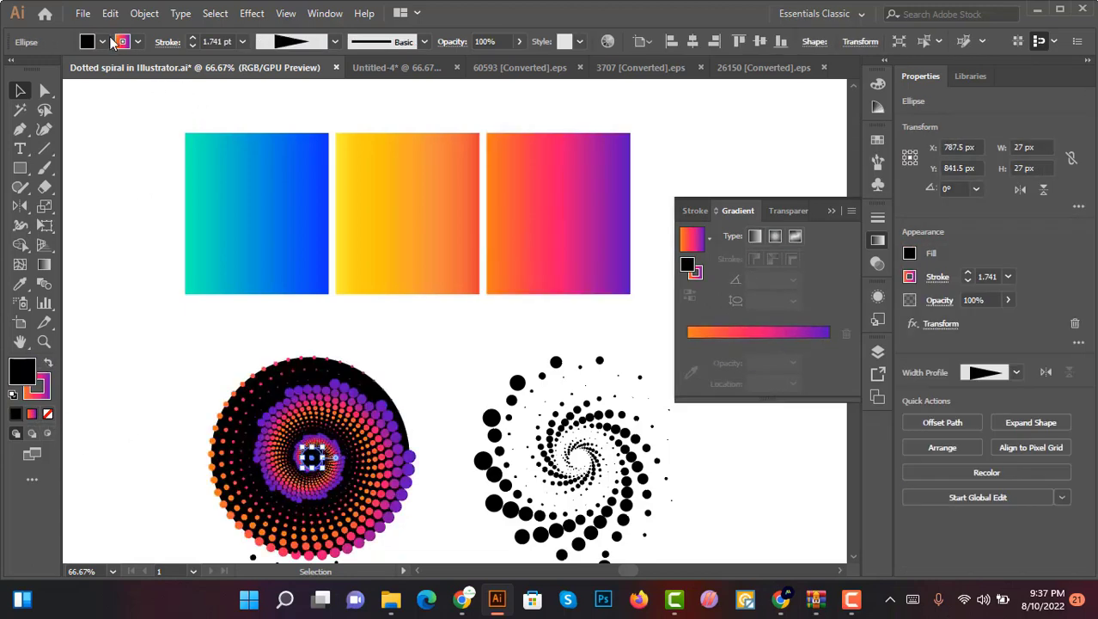
left_click(104, 42)
left_click(10, 72)
left_click(167, 237)
Apply the teal-to-blue swatch gradient to the lower-left spiral's stroke, set its fill to none, and deselect it
scroll(299, 248, "down", 5)
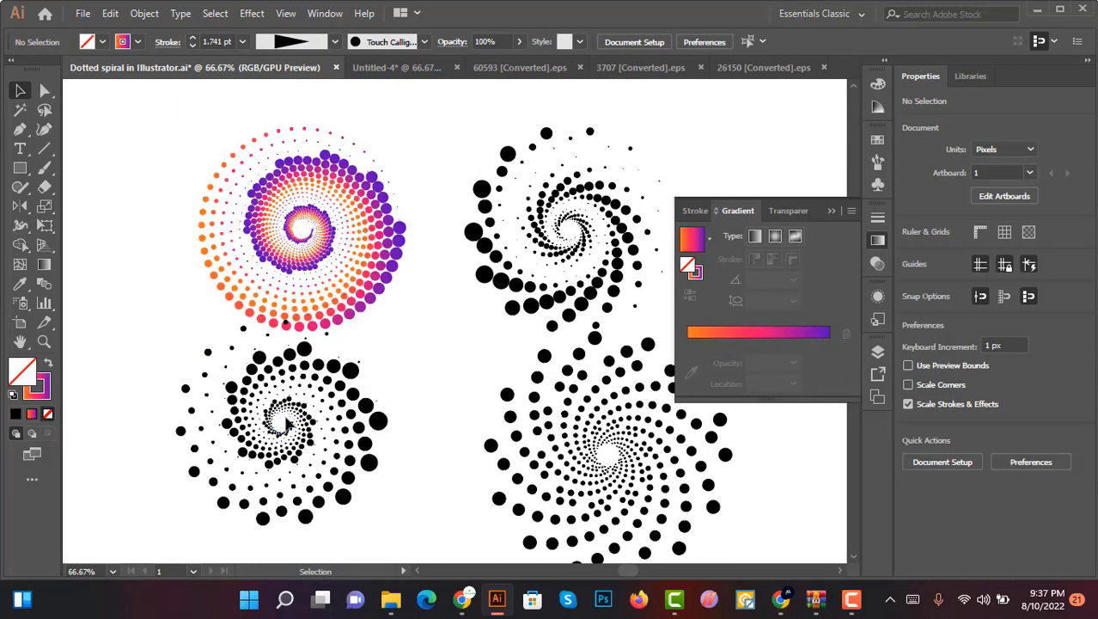
left_click(288, 422)
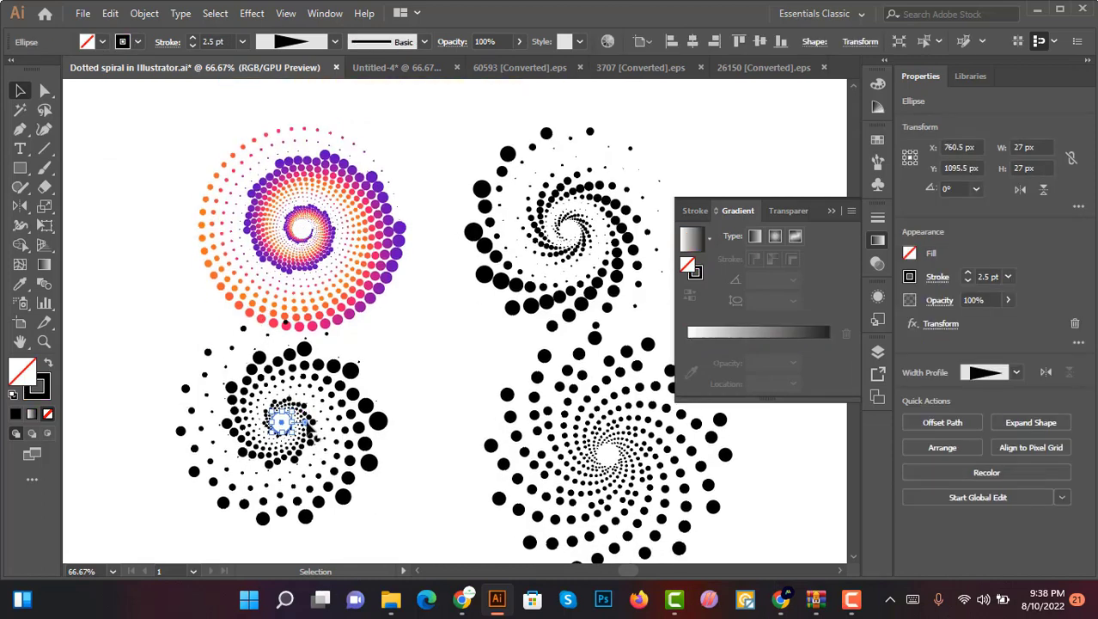
scroll(369, 334, "down", 2)
left_click(308, 193)
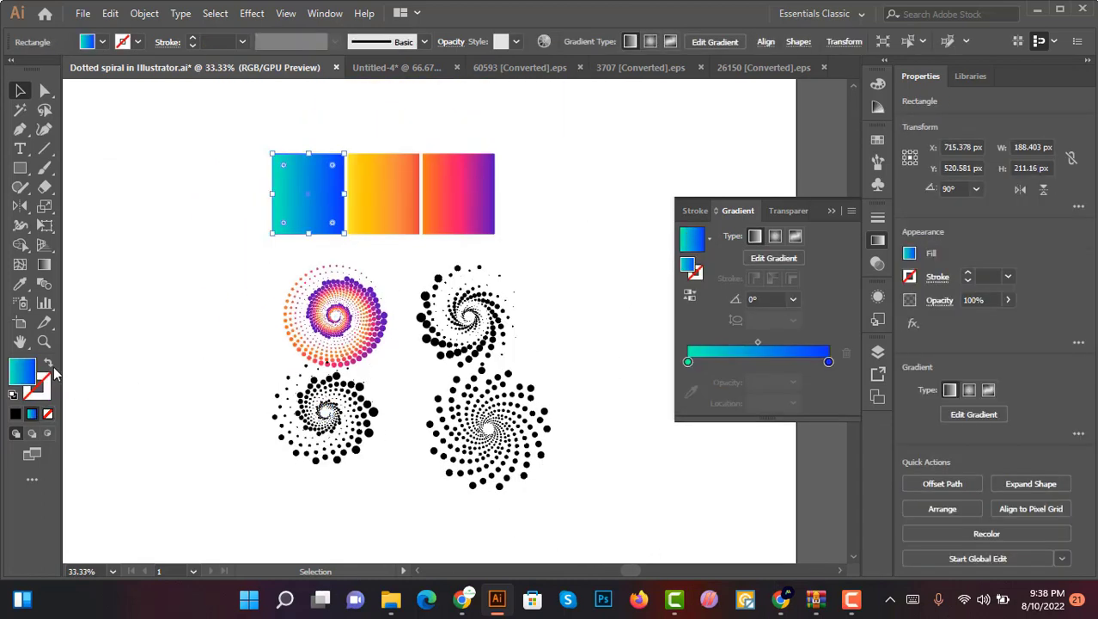
left_click(319, 414)
left_click(32, 414)
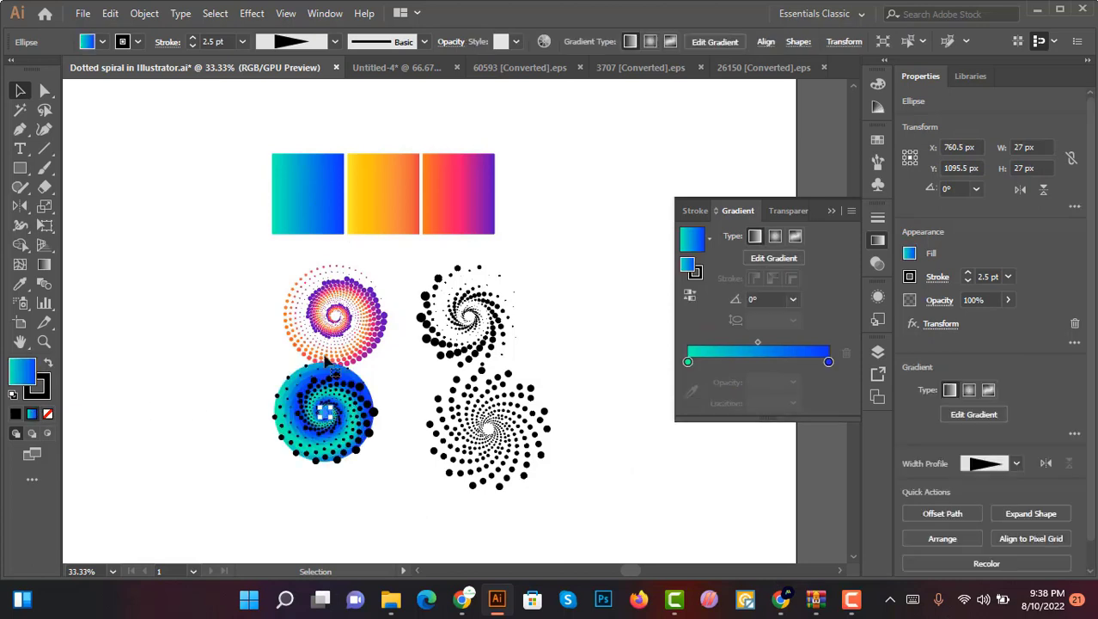
left_click(49, 364)
left_click(102, 41)
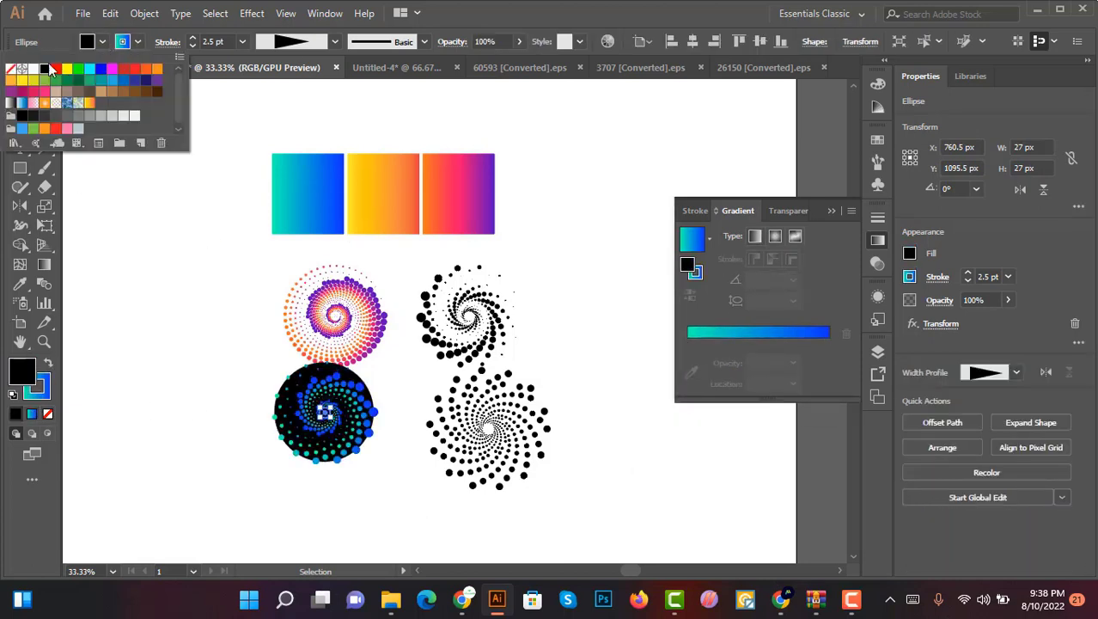
left_click(10, 68)
left_click(245, 353)
Select the upper-right spiral's center circle and examine its available width profiles
left_click_drag(485, 336, 399, 314)
scroll(395, 311, "up", 2)
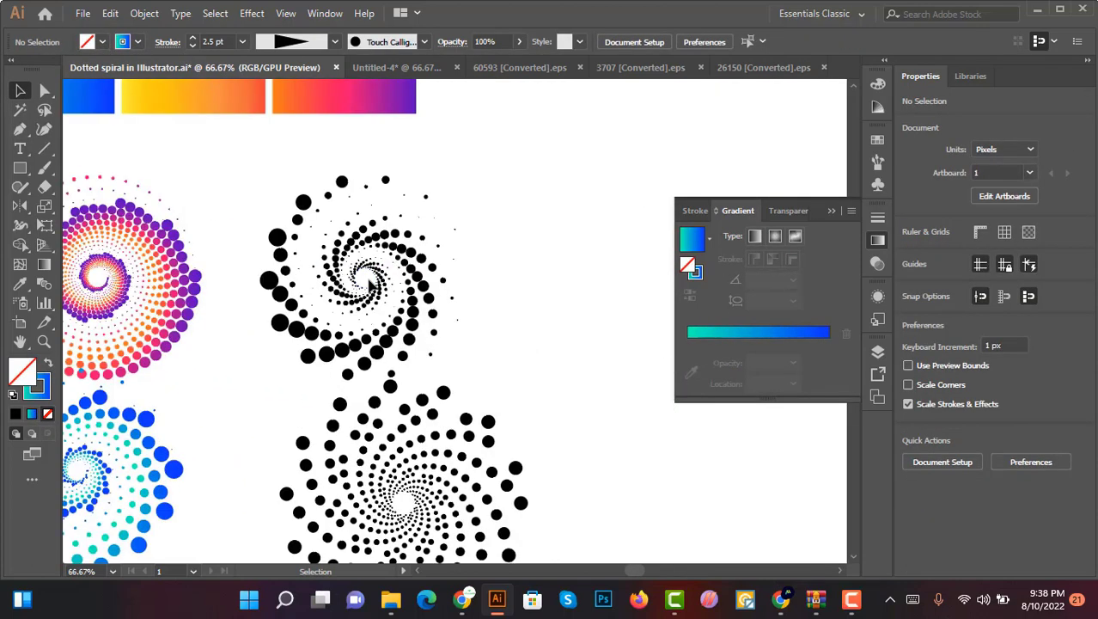
scroll(368, 277, "down", 1)
scroll(377, 249, "up", 1)
left_click(375, 258)
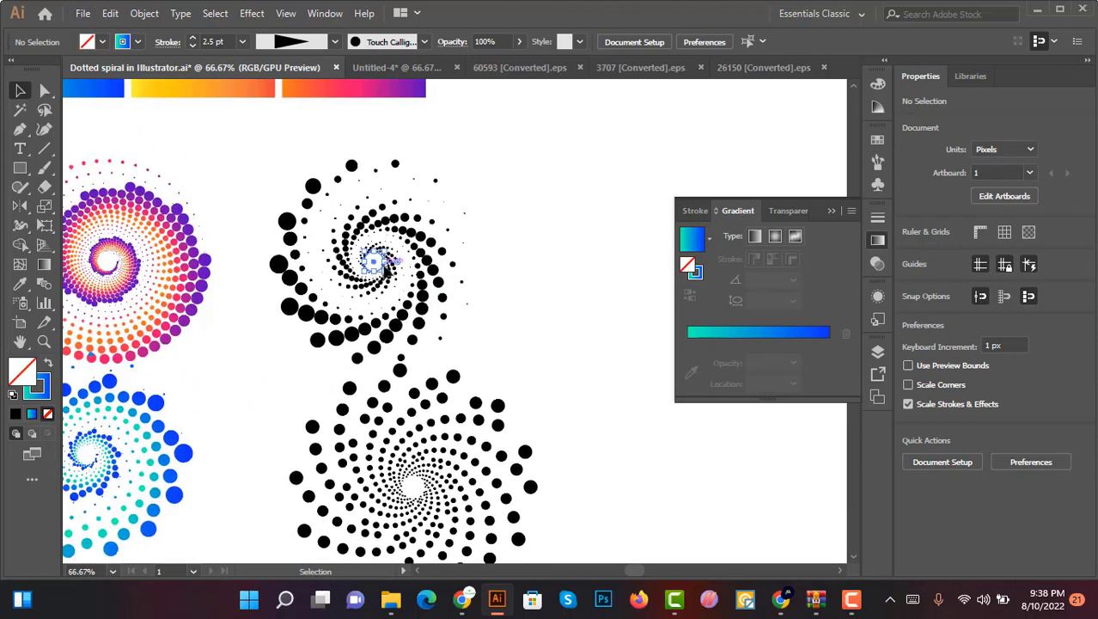
left_click(974, 375)
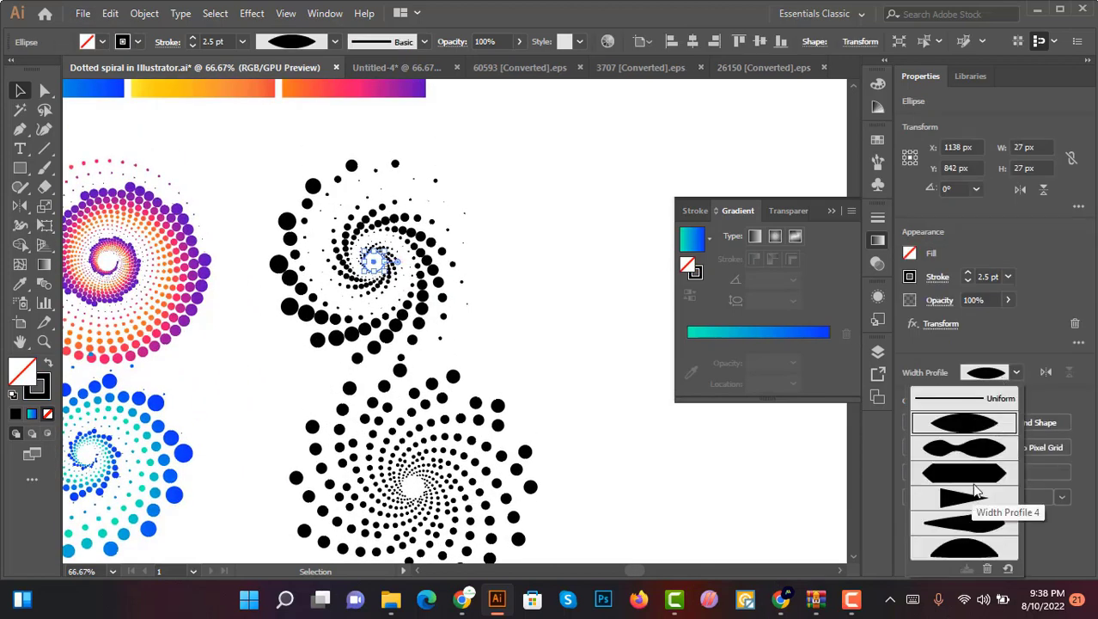
left_click(552, 296)
Examine the dot pattern of the black upper-right spiral up close and deselect its center circle
scroll(393, 239, "down", 1)
left_click_drag(464, 220, 538, 206)
left_click(538, 205)
scroll(538, 206, "up", 1)
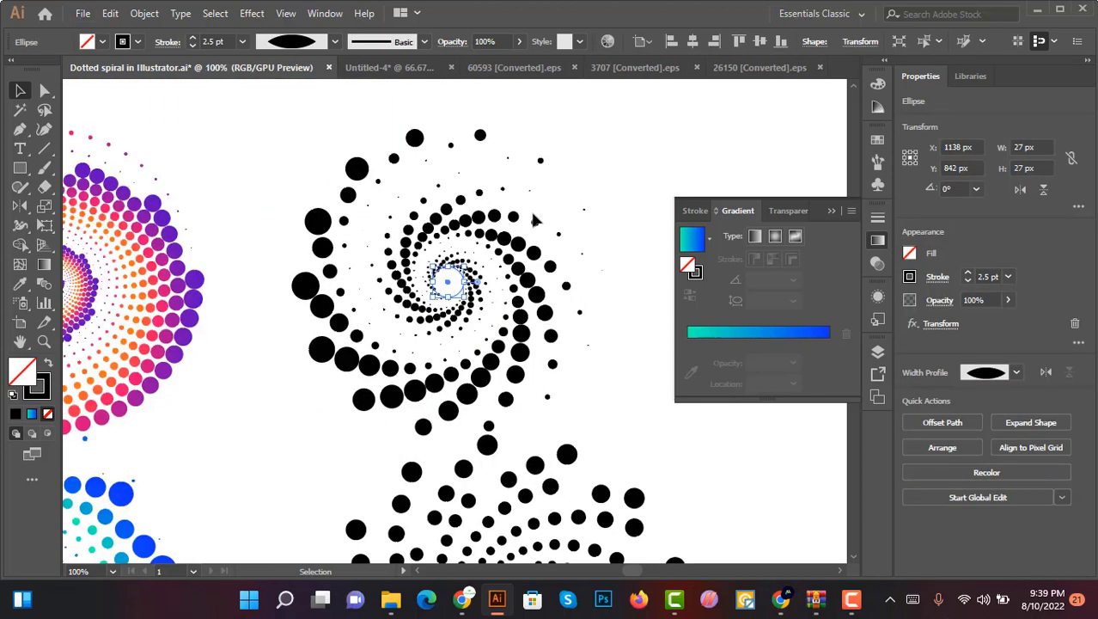
scroll(539, 207, "down", 1)
scroll(531, 241, "up", 2)
scroll(529, 260, "down", 1)
scroll(530, 262, "down", 1)
left_click(530, 262)
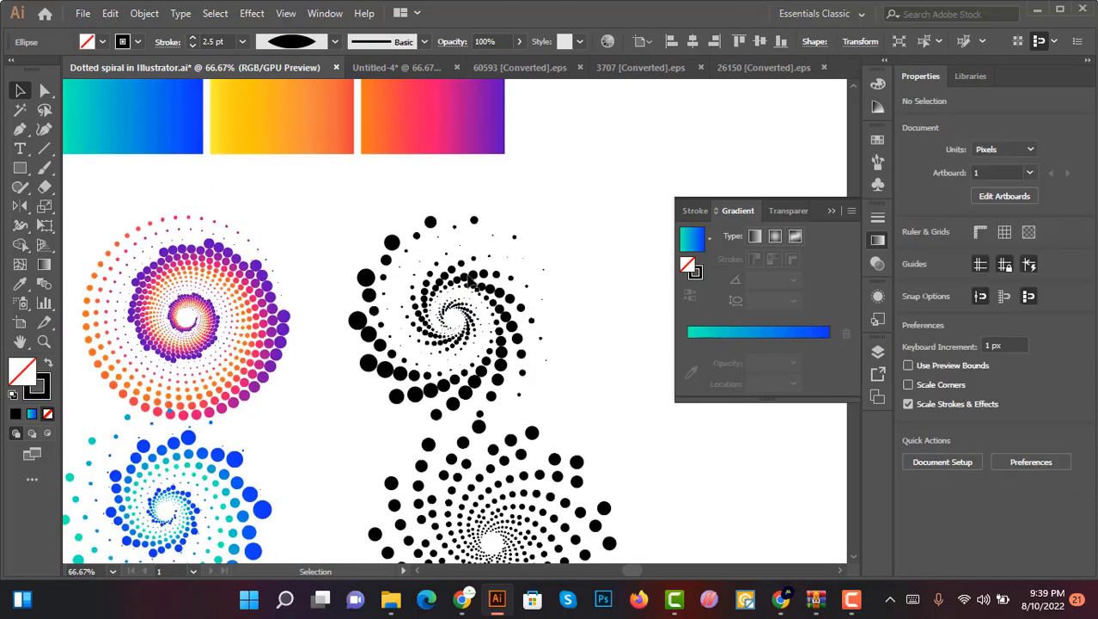
Apply the yellow-orange swatch gradient to the lower-left spiral's stroke, set its fill to none, and deselect it
scroll(452, 315, "down", 2)
left_click(170, 481)
scroll(400, 189, "up", 2)
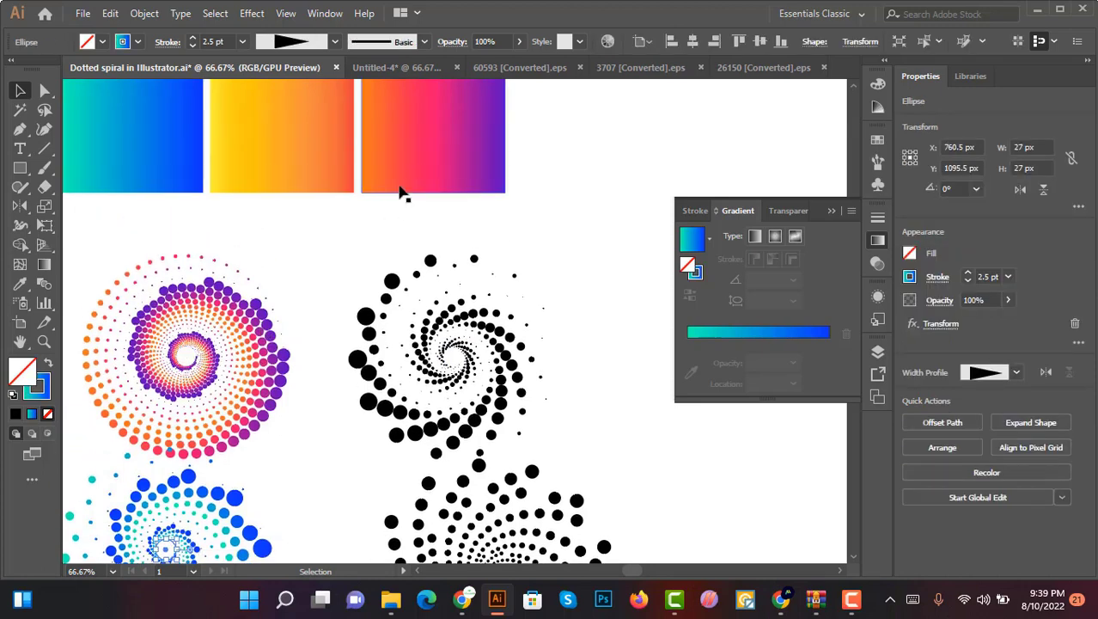
scroll(348, 220, "down", 1)
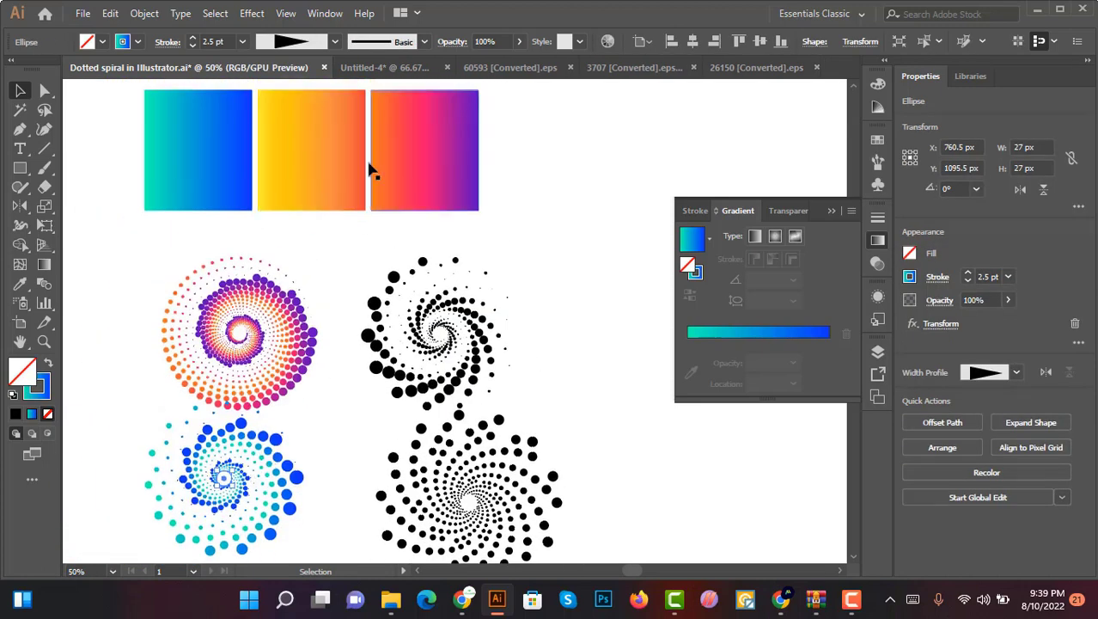
left_click(258, 232)
left_click(338, 127)
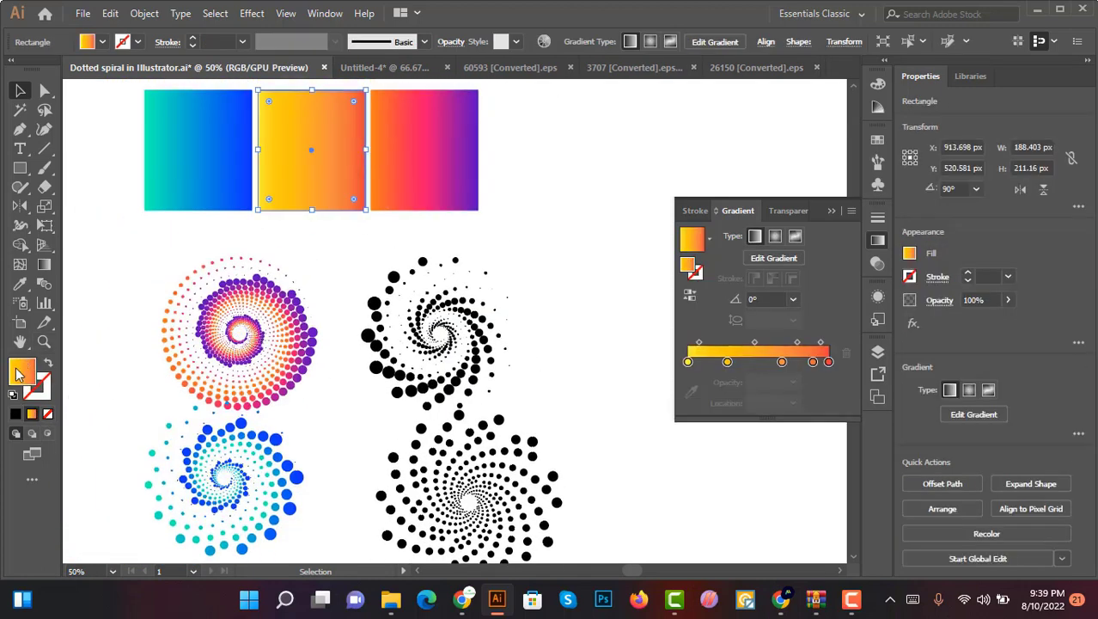
left_click(228, 474)
left_click(32, 415)
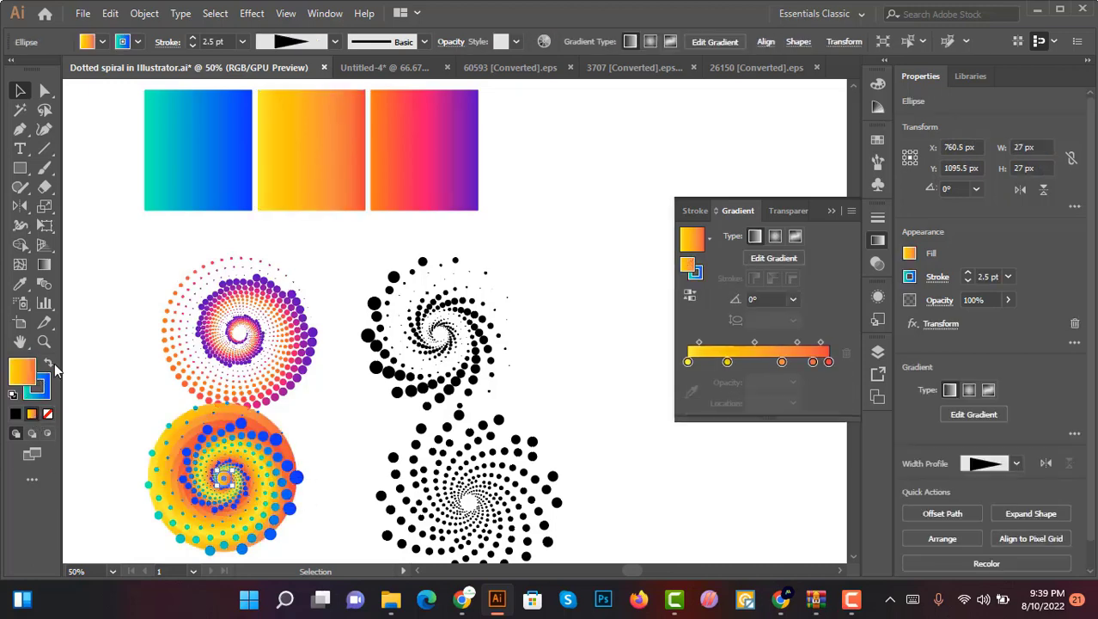
left_click(48, 363)
left_click(12, 69)
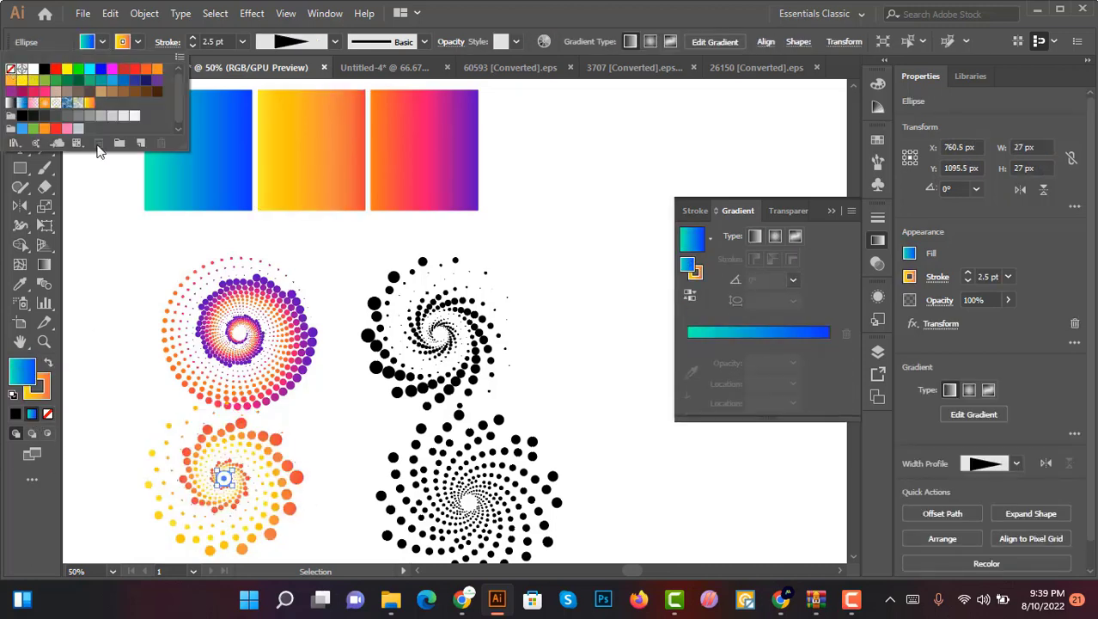
left_click(341, 383)
Apply the teal-to-blue swatch gradient to the black upper-right spiral's stroke, set its fill to none, and deselect it
left_click(439, 331)
left_click(382, 250)
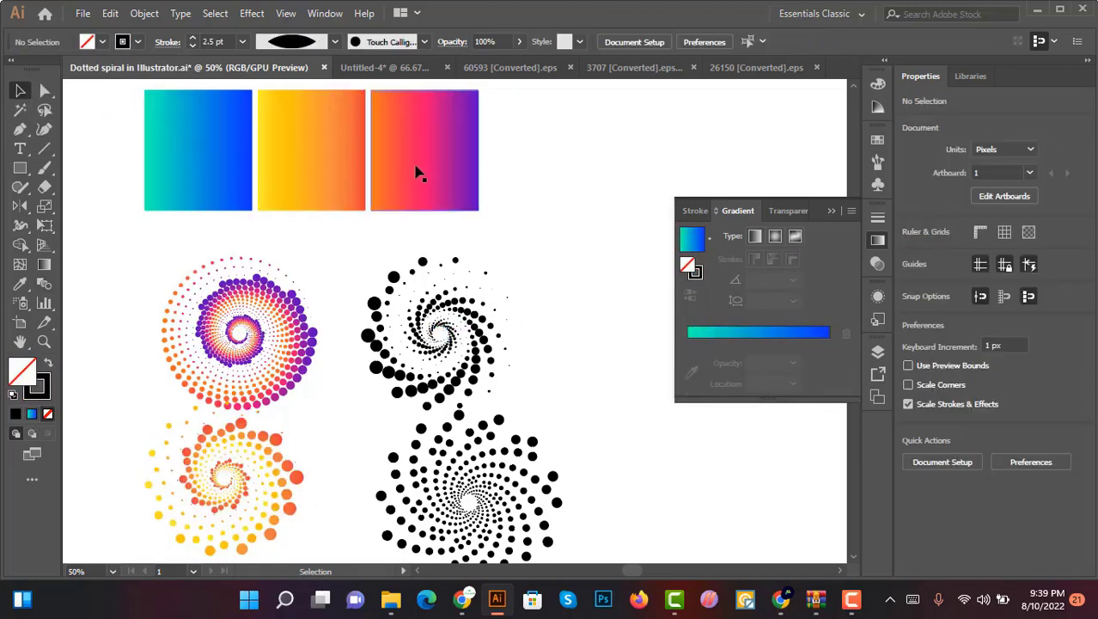
scroll(379, 210, "up", 3)
left_click(210, 230)
scroll(177, 266, "down", 5)
left_click(456, 305)
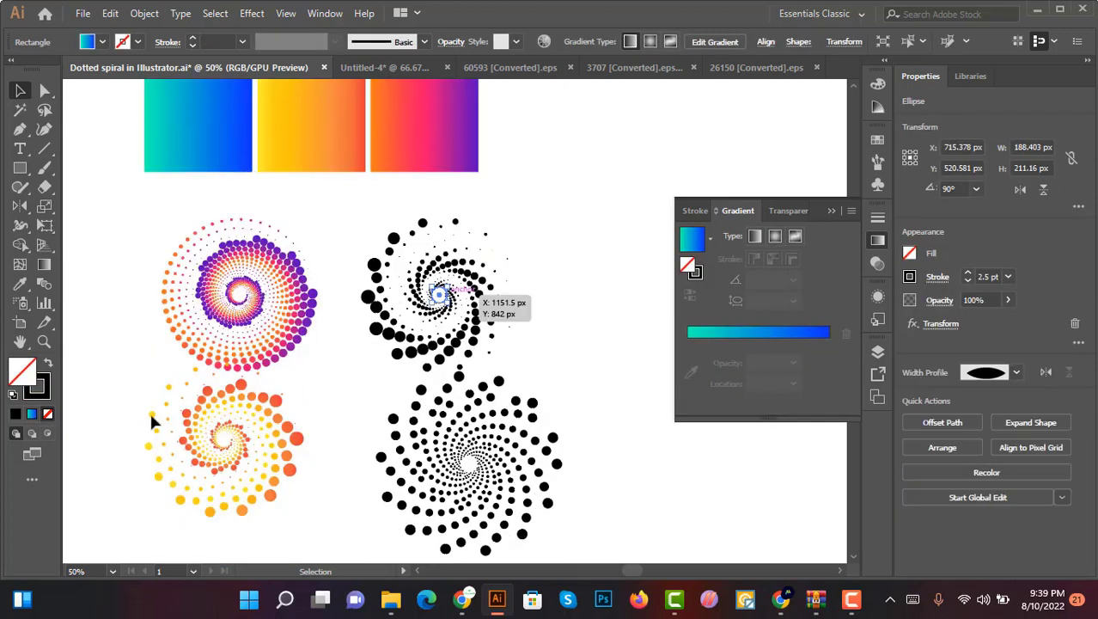
left_click(32, 415)
left_click(49, 362)
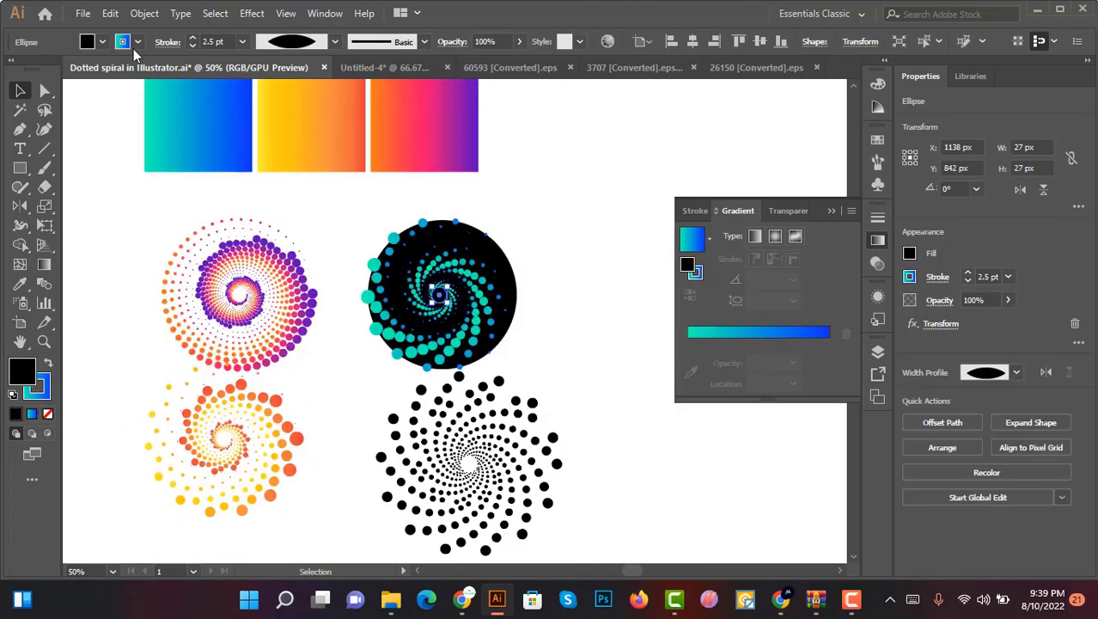
left_click(102, 41)
left_click(12, 69)
scroll(520, 206, "down", 2)
left_click(532, 262)
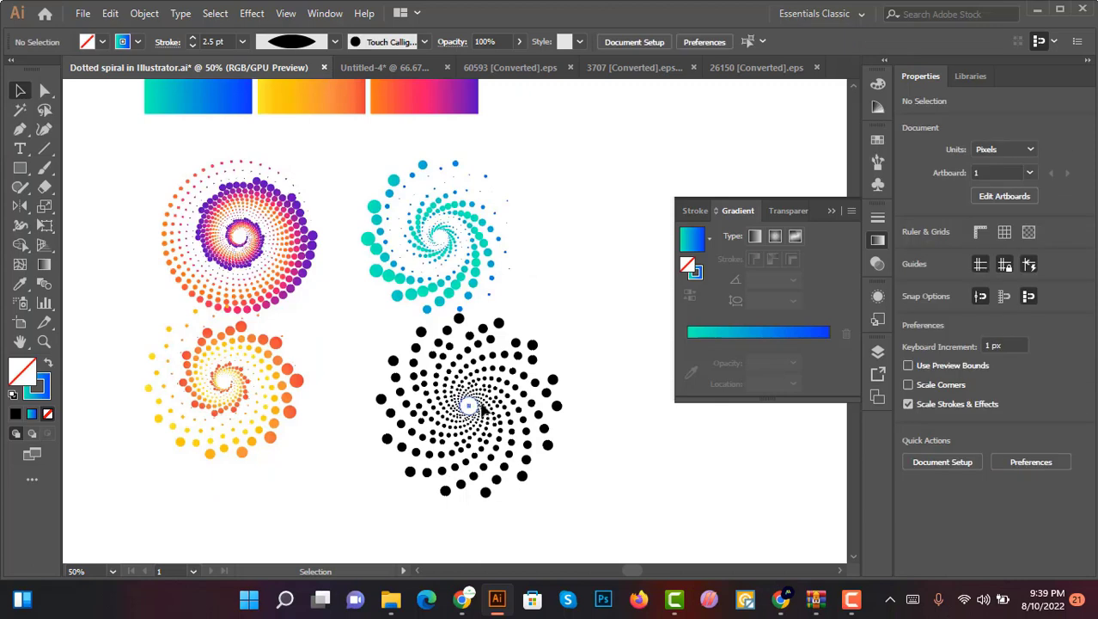
Set the black lower-right spiral's stroke to white and deselect it
left_click(469, 405)
left_click(132, 41)
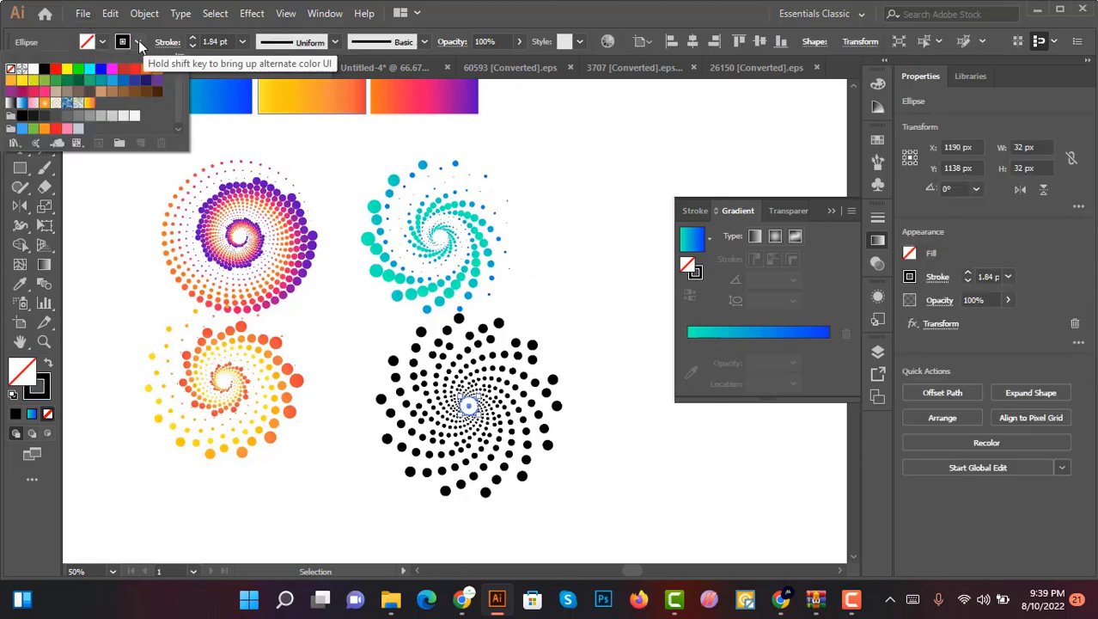
left_click(11, 69)
left_click(552, 262)
Select all four spirals and move them together off the artboard onto the gray pasteboard at its left side
key("ctrl+minus")
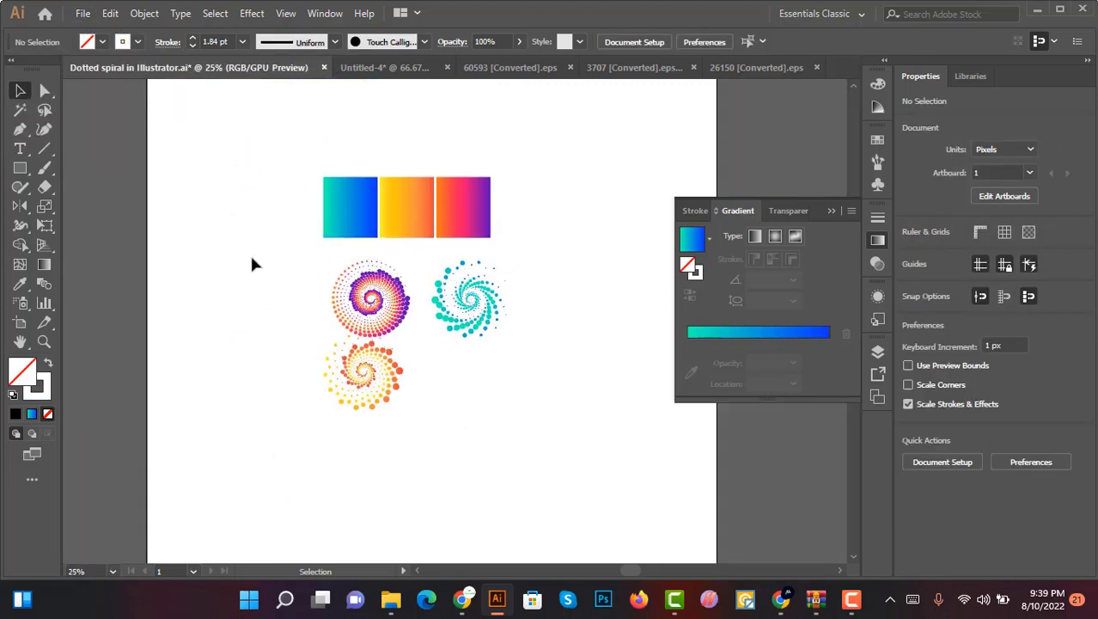
scroll(466, 356, "down", 2, "alt")
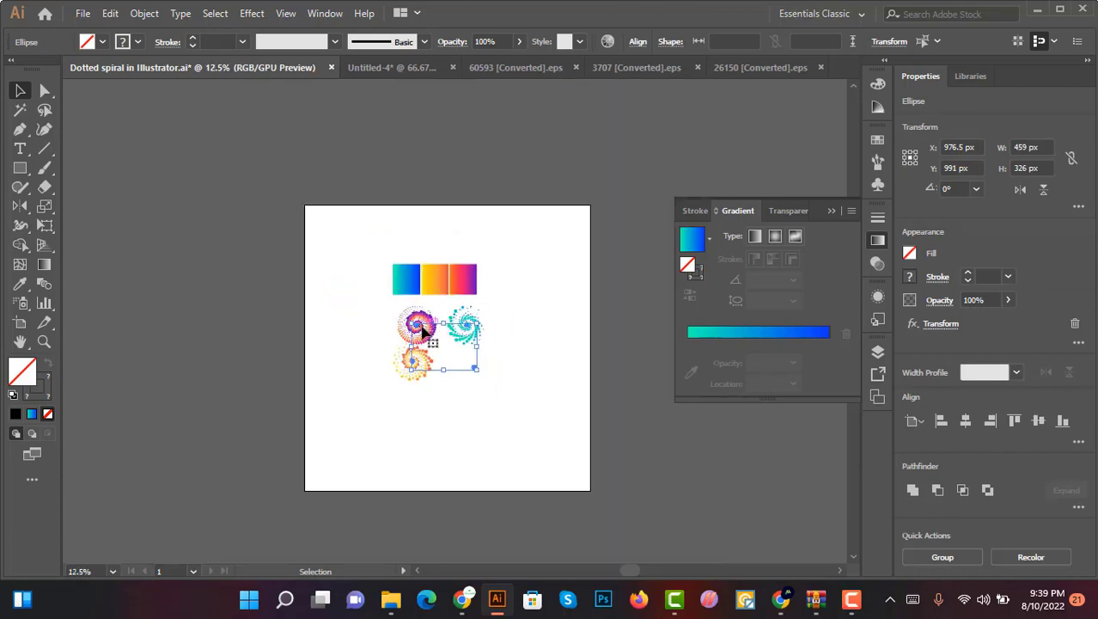
left_click_drag(443, 320, 177, 336)
left_click(193, 237)
scroll(193, 236, "up", 3, "alt")
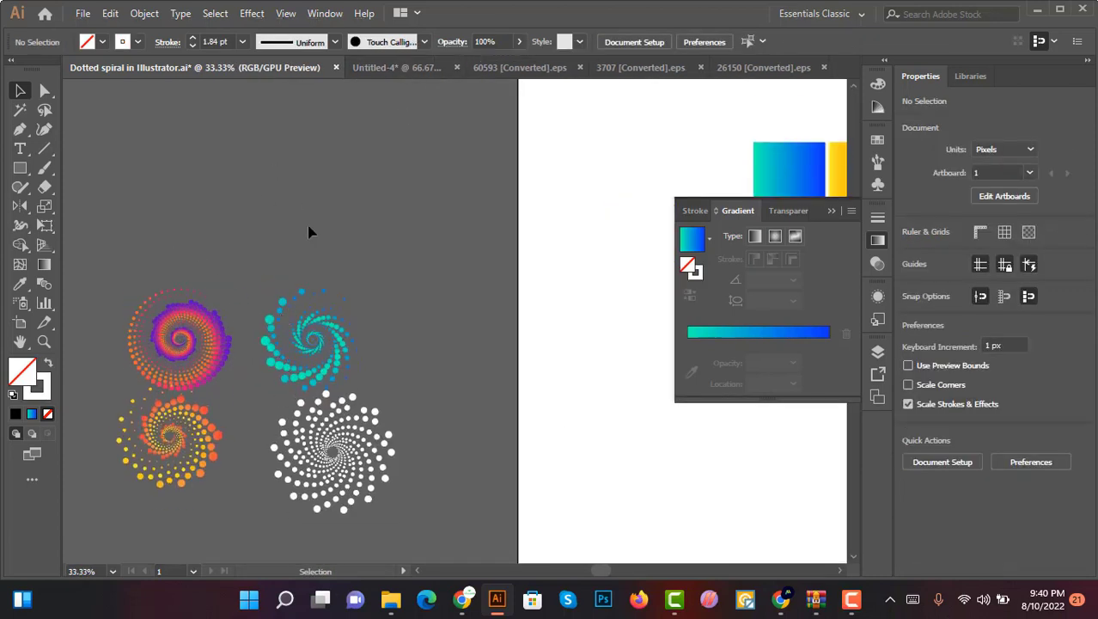
Select the four spirals and bring them into the Untitled-4 document over its dark background
key("ctrl+minus")
left_click(355, 401)
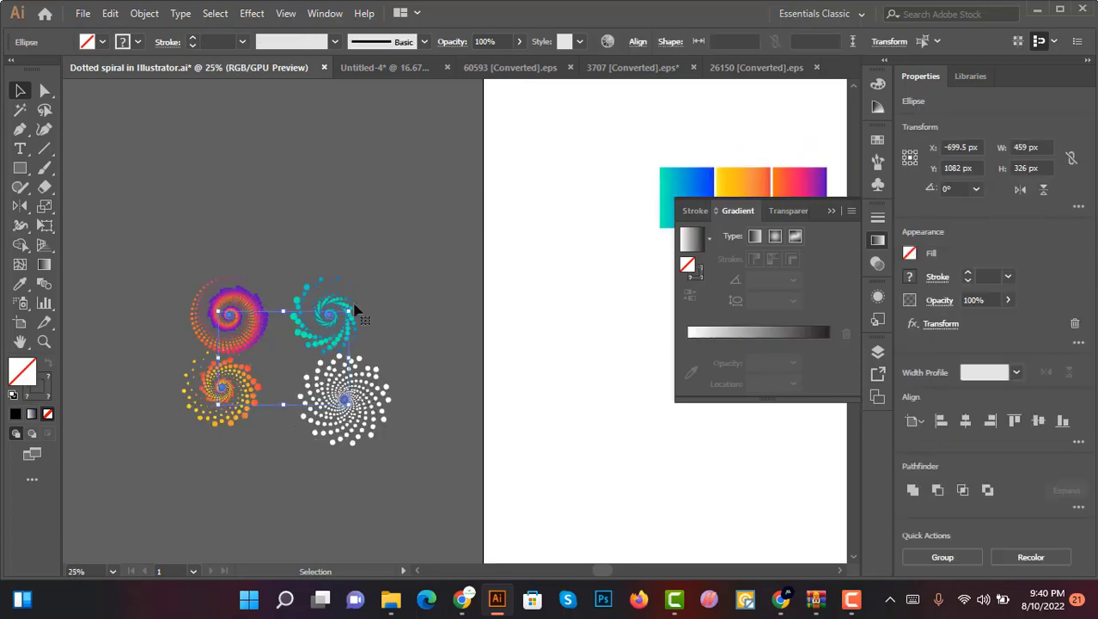
left_click(333, 213)
key("ctrl+z")
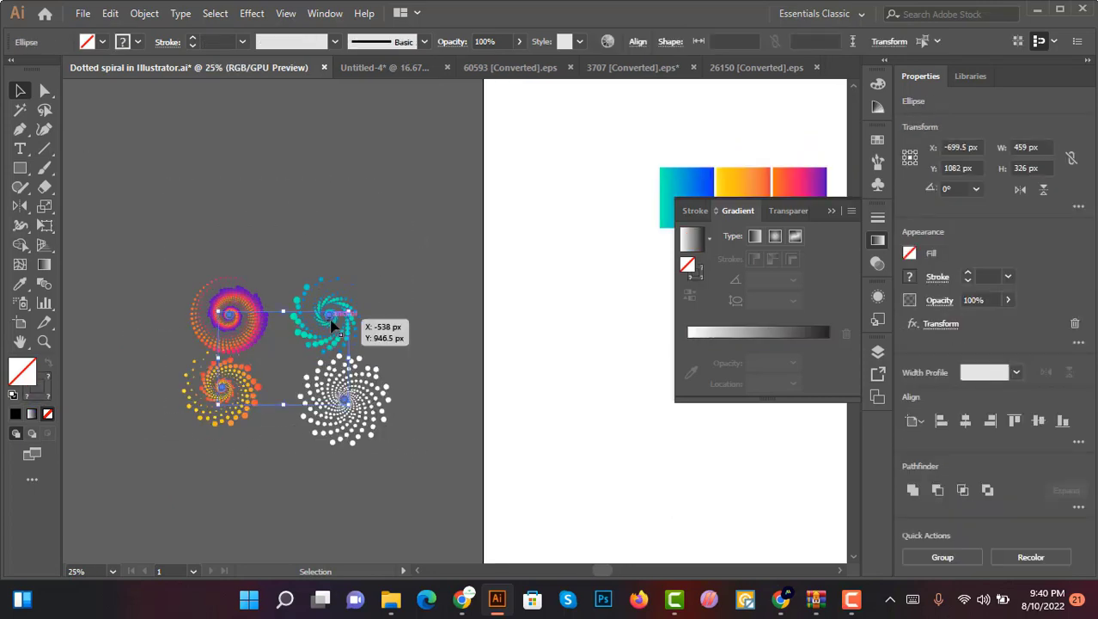
left_click_drag(333, 325, 520, 237)
key("ctrl+plus")
key("ctrl+plus")
key("ctrl+plus")
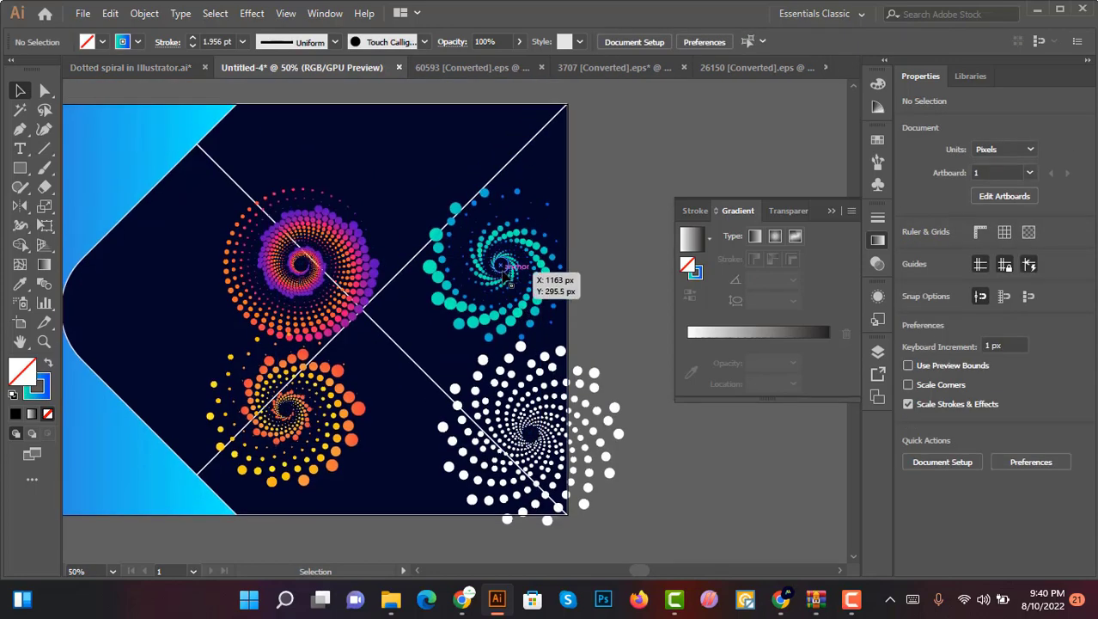
Move the teal spiral into the upper triangle and the white spiral to the artboard's lower-left edge
left_click_drag(510, 283, 421, 124)
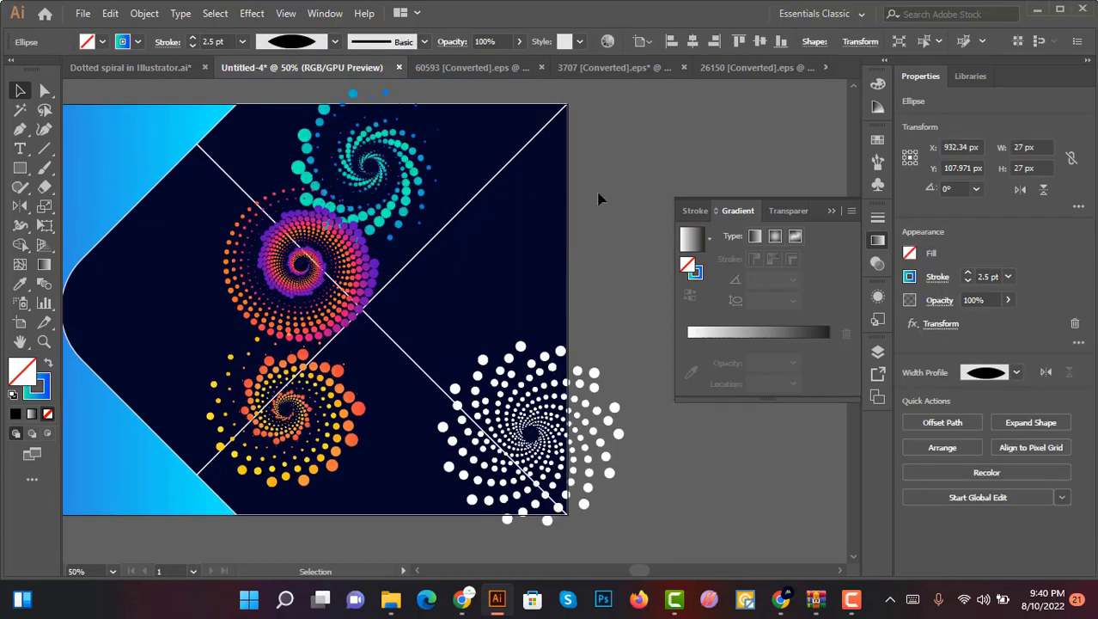
left_click(598, 196)
key("ctrl+minus")
left_click_drag(531, 365, 241, 442)
Move the orange-pink-purple spiral into the right triangle and align it to the triangle's vertical center
left_click_drag(404, 247, 526, 274)
key("ctrl+plus")
key("ctrl+plus")
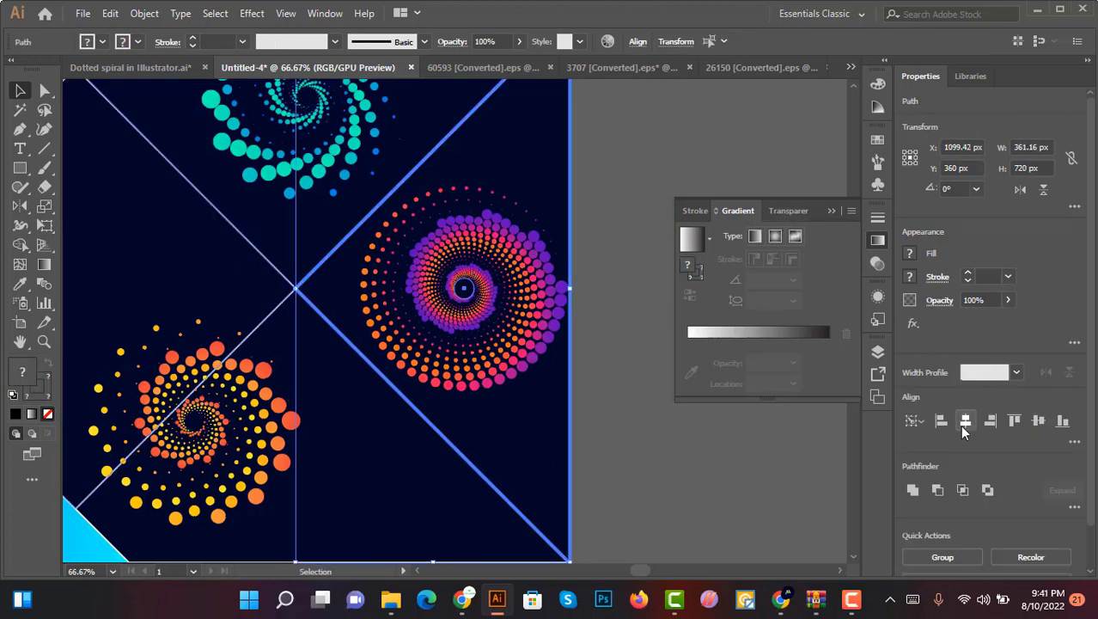
Shift the orange-pink-purple spiral slightly left within the right triangle to X 1134.044 px and deselect it
key("ctrl+shift+a")
key("ctrl+plus")
key("ctrl+plus")
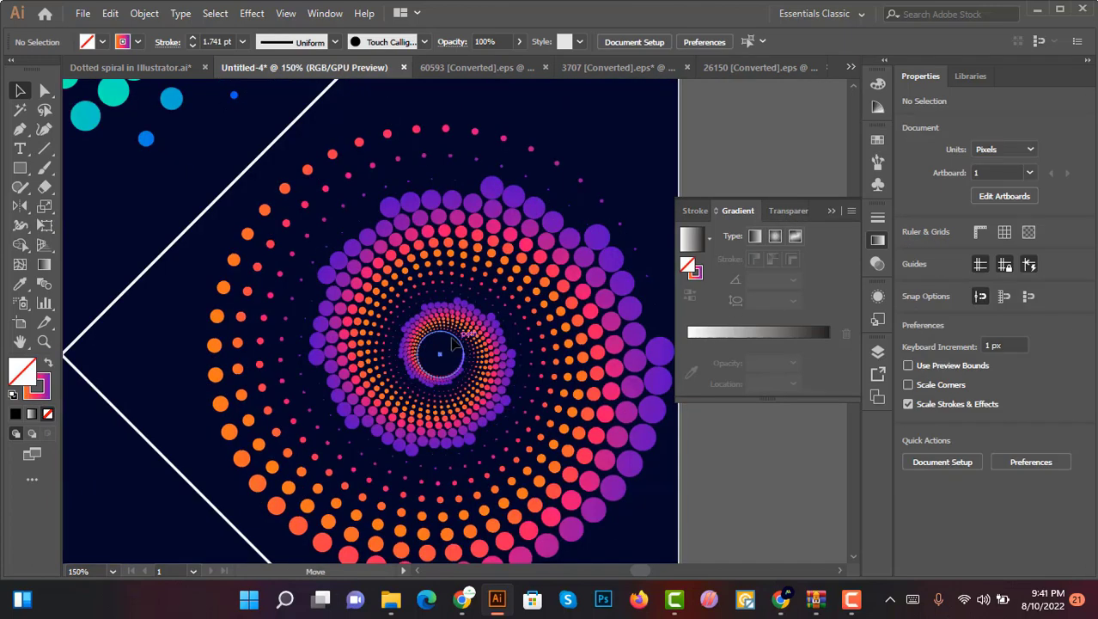
left_click_drag(447, 342, 446, 342)
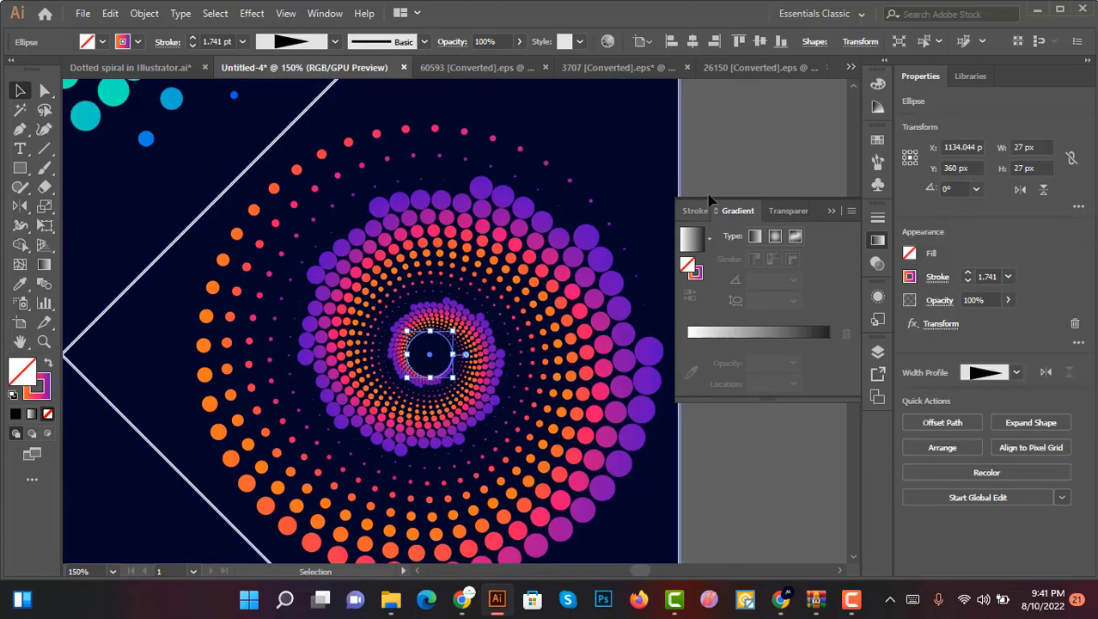
left_click(694, 167)
Move the teal spiral down within the upper triangle to Y 147.739 px
scroll(694, 167, "down", 2)
scroll(693, 167, "up", 3)
left_click(415, 242)
scroll(421, 270, "down", 2)
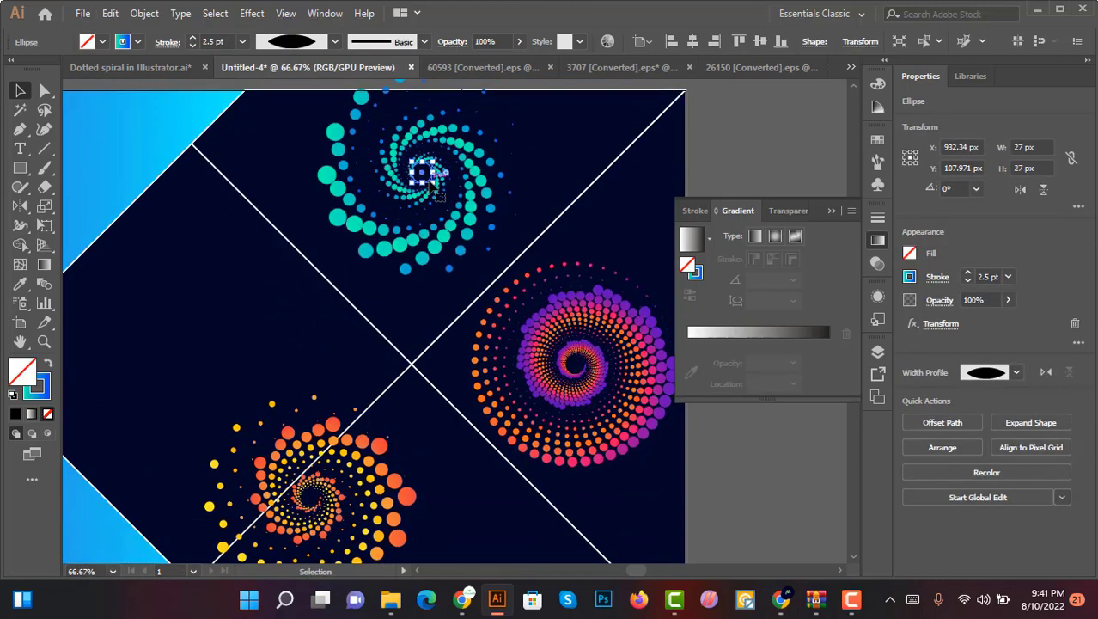
left_click_drag(427, 216, 427, 217)
scroll(452, 231, "down", 2)
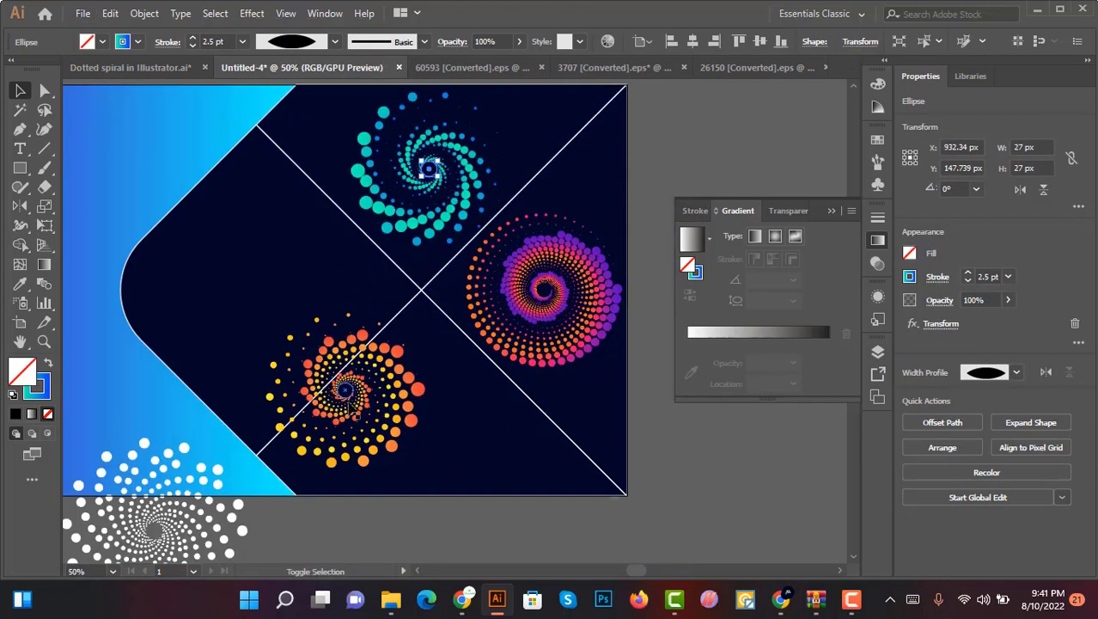
Align the yellow-orange spiral's horizontal center with the teal spiral's and move it down to Y 568.903 px
left_click(347, 395, "shift")
left_click(966, 421)
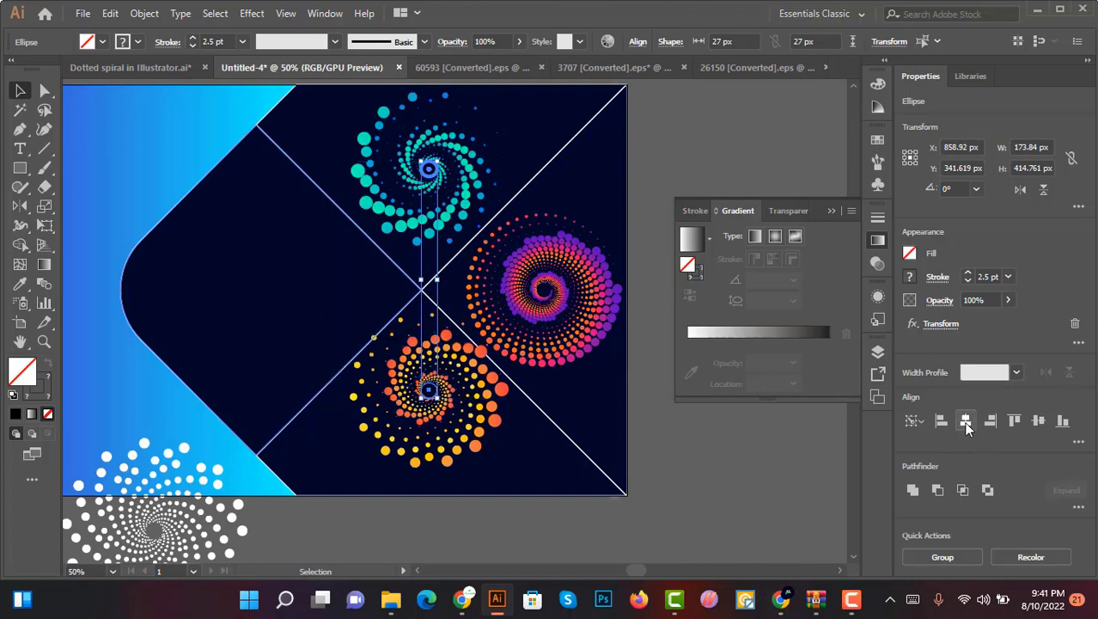
scroll(708, 401, "down", 3)
left_click(663, 409)
scroll(452, 303, "up", 2)
left_click_drag(415, 378, 415, 378)
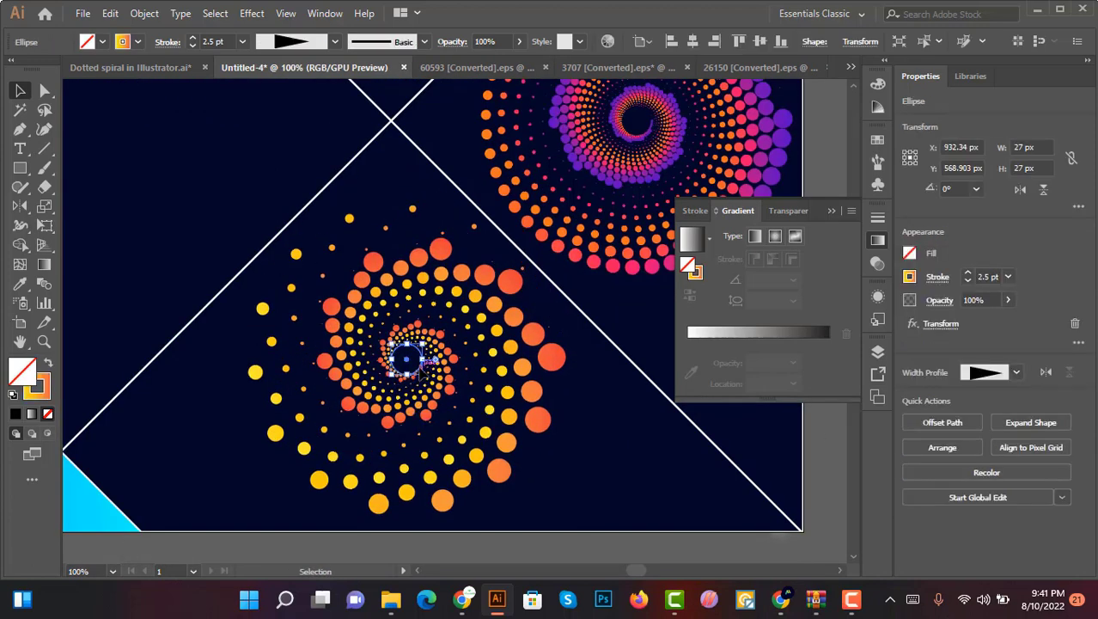
Shift the teal and yellow-orange spirals left together until they line up with the crossing of the diagonals
scroll(421, 370, "down", 2)
scroll(422, 169, "up", 1)
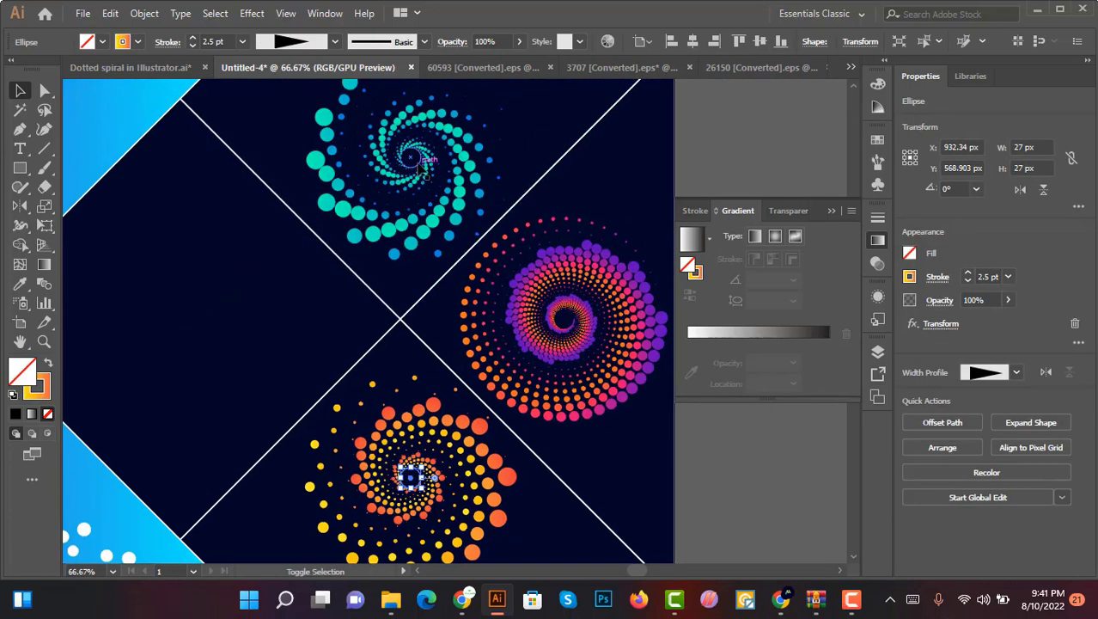
left_click(416, 158, "shift")
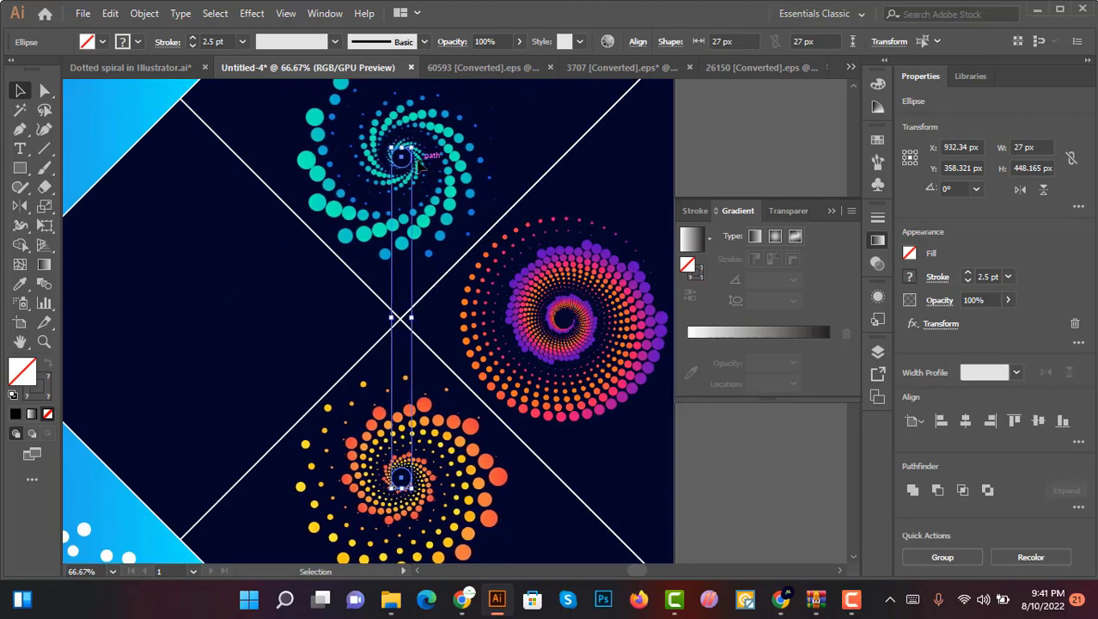
left_click(237, 379)
Move the white spiral into the left diamond, centered at X 640 px and Y 360 px, and deselect it
key("ctrl+minus")
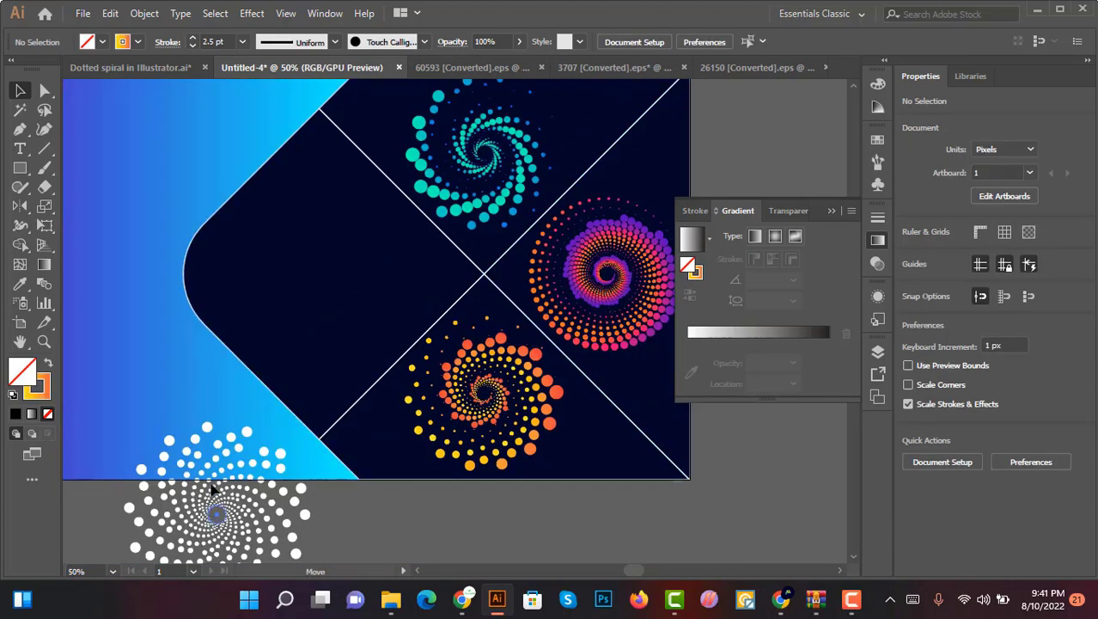
left_click_drag(322, 274, 322, 274)
key("ctrl+plus")
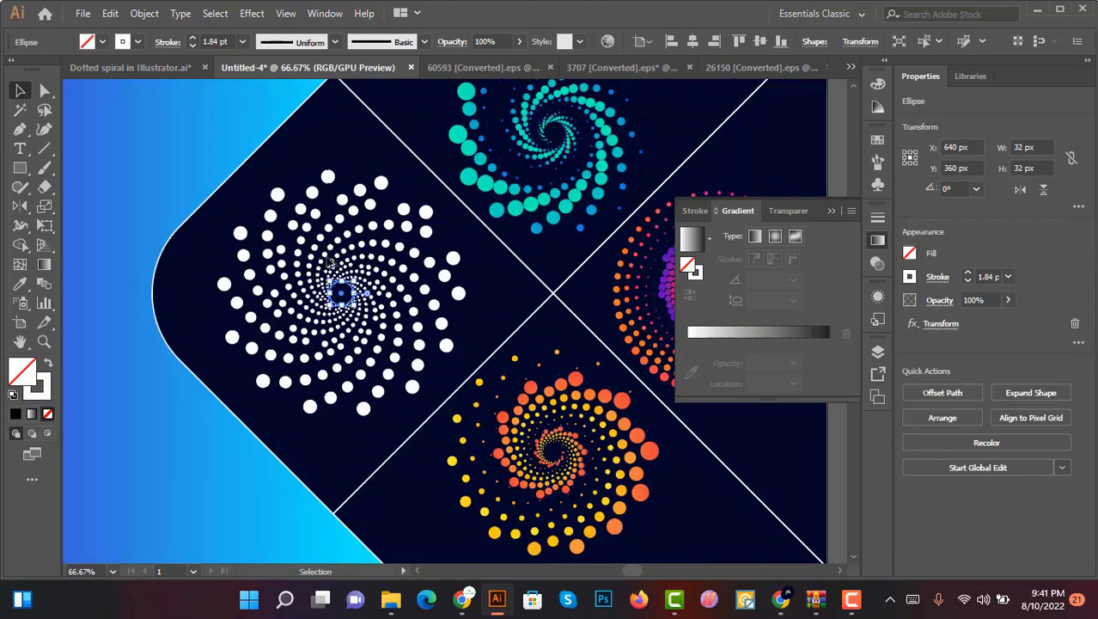
key("ctrl+plus")
key("ctrl+minus")
key("ctrl+minus")
key("ctrl+shift+a")
key("ctrl+minus")
key("ctrl+minus")
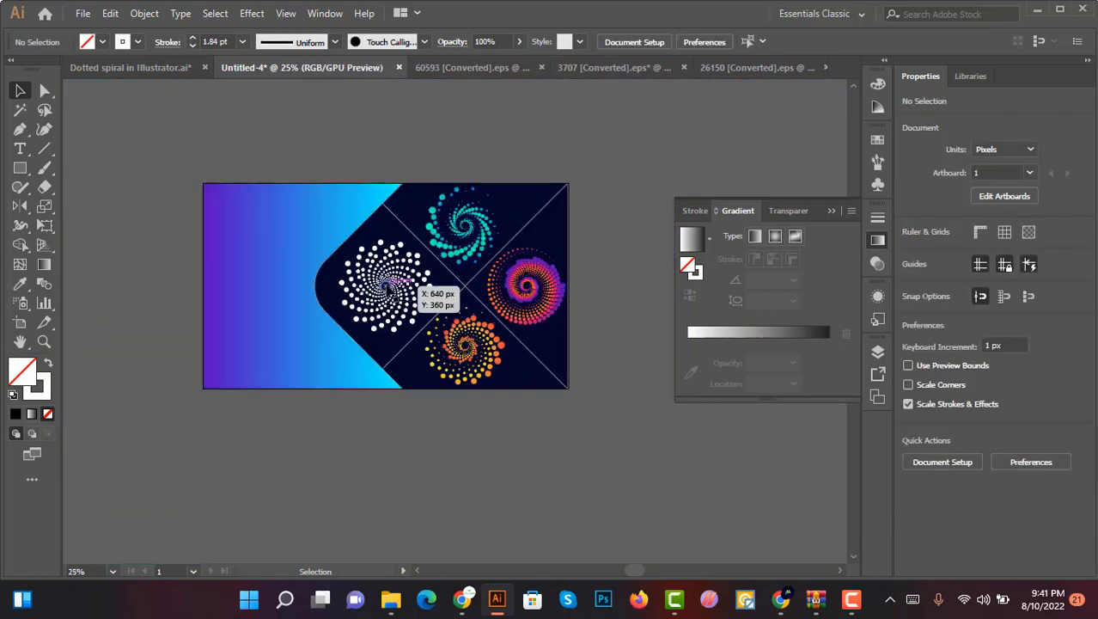
Check the white and orange-pink-purple spirals' positions together, and view the whole banner layout
key("ctrl+plus")
key("ctrl+plus")
key("ctrl+plus")
left_click(555, 326)
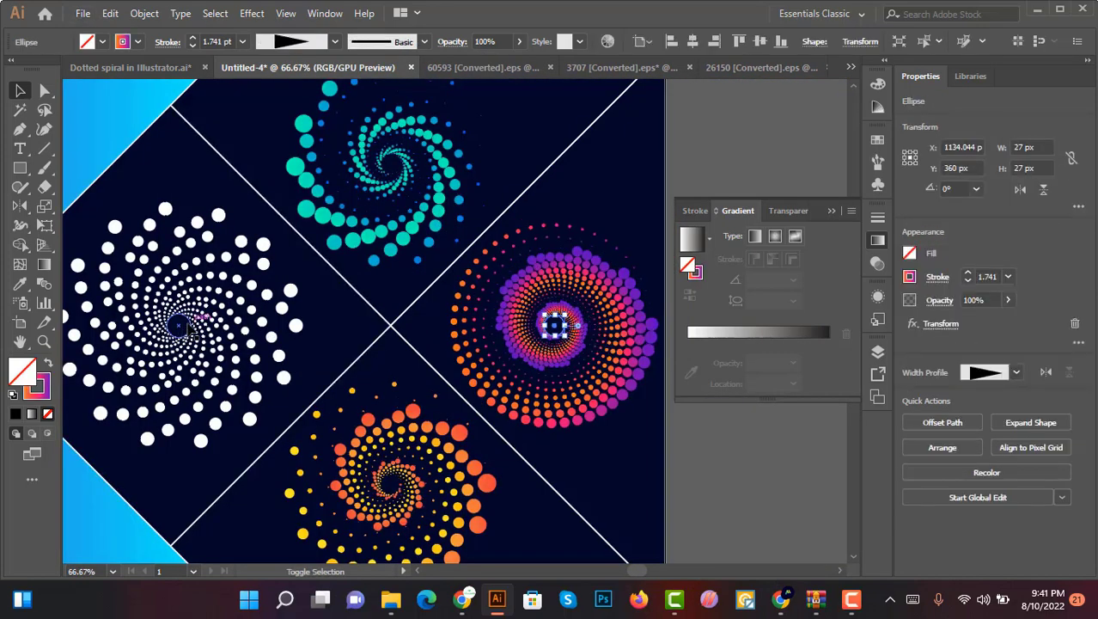
left_click(704, 171)
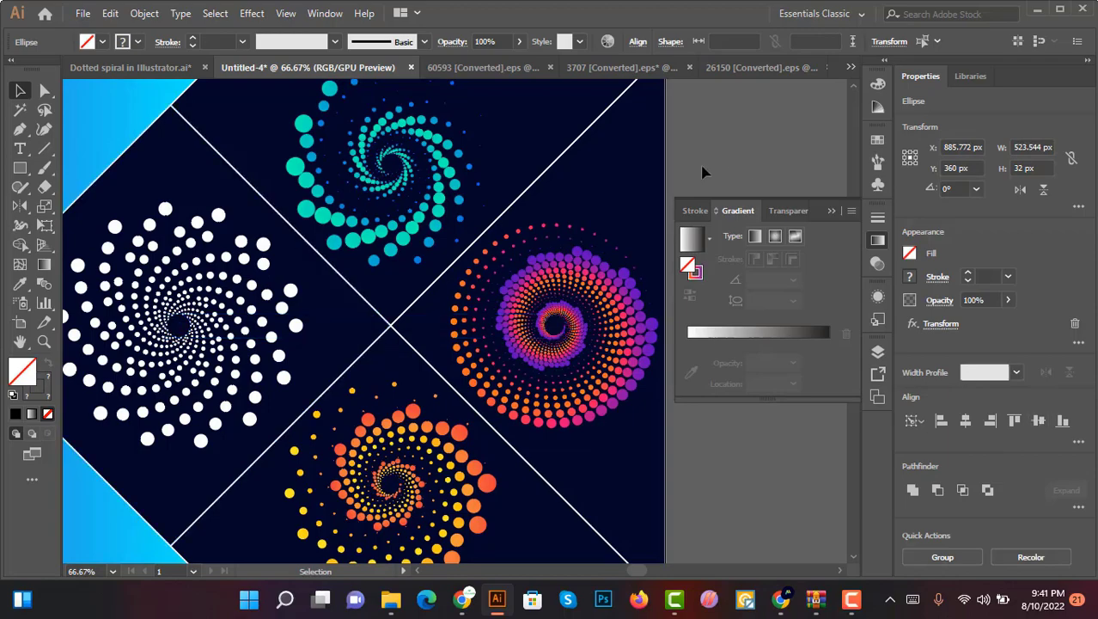
key("ctrl+minus")
key("ctrl+minus")
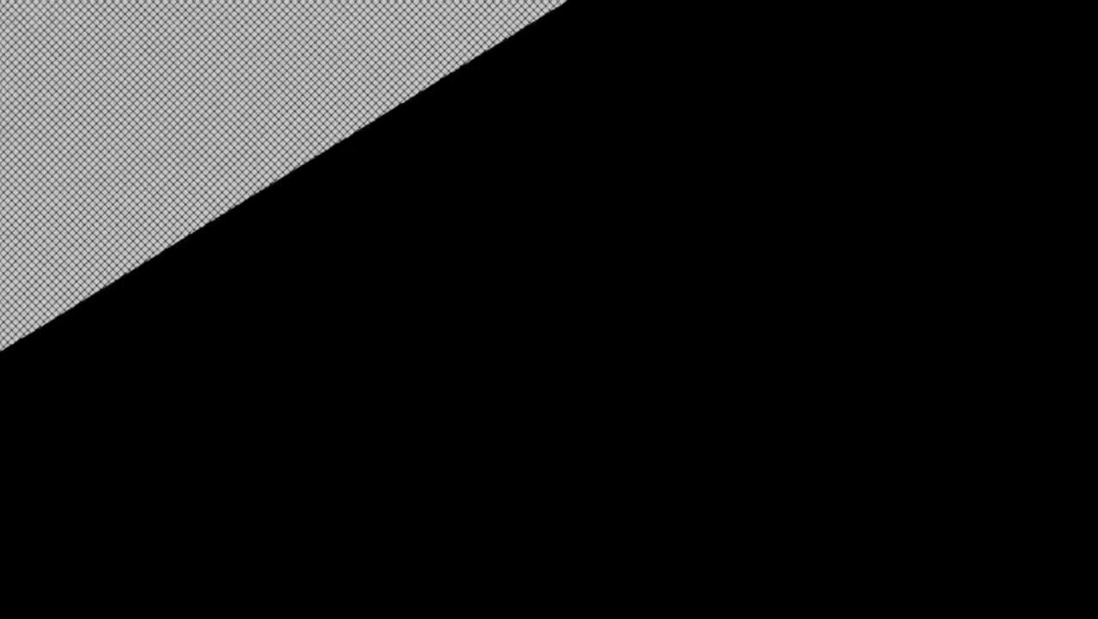